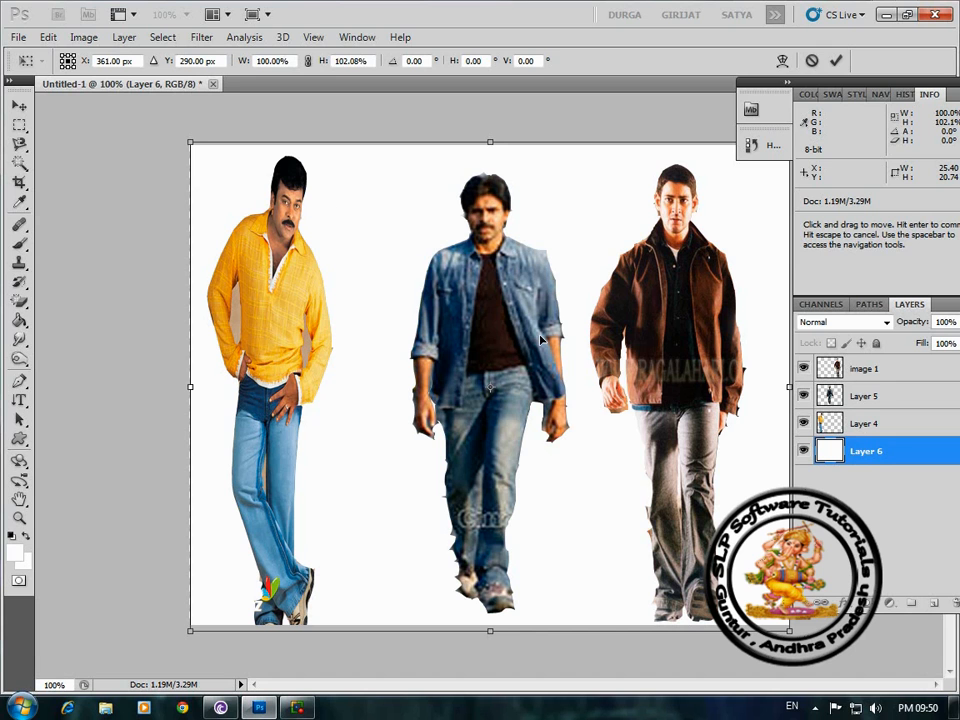
Hide Layer 6, Layer 4 and Layer 5, and move the image 1 figure to the middle of the canvas
{"action": "left_click", "coordinate": [804, 451]}
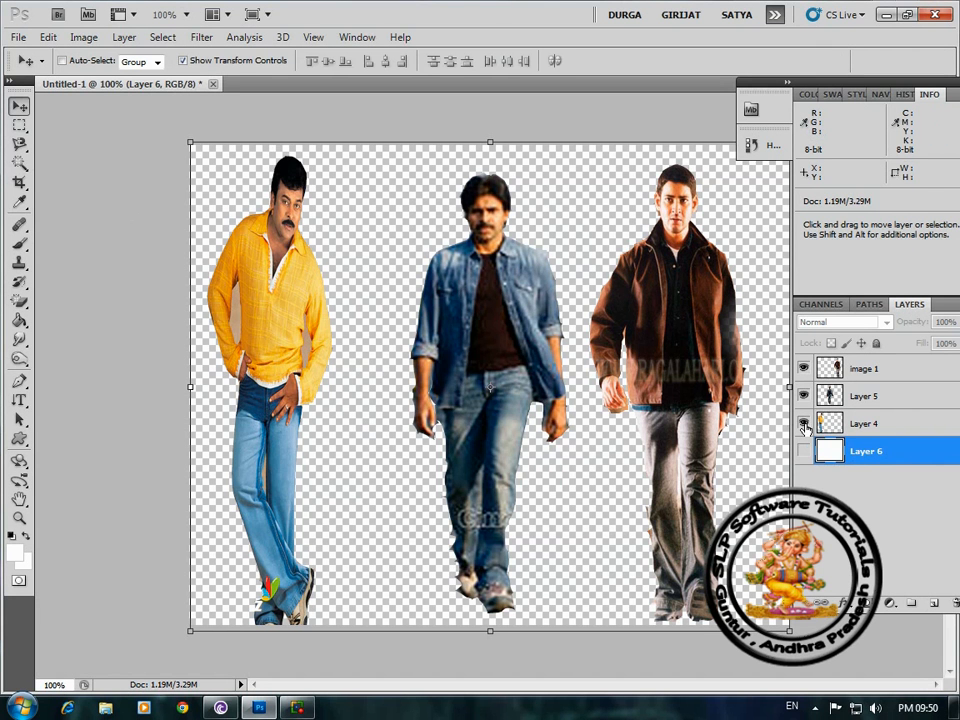
{"action": "left_click", "coordinate": [805, 426]}
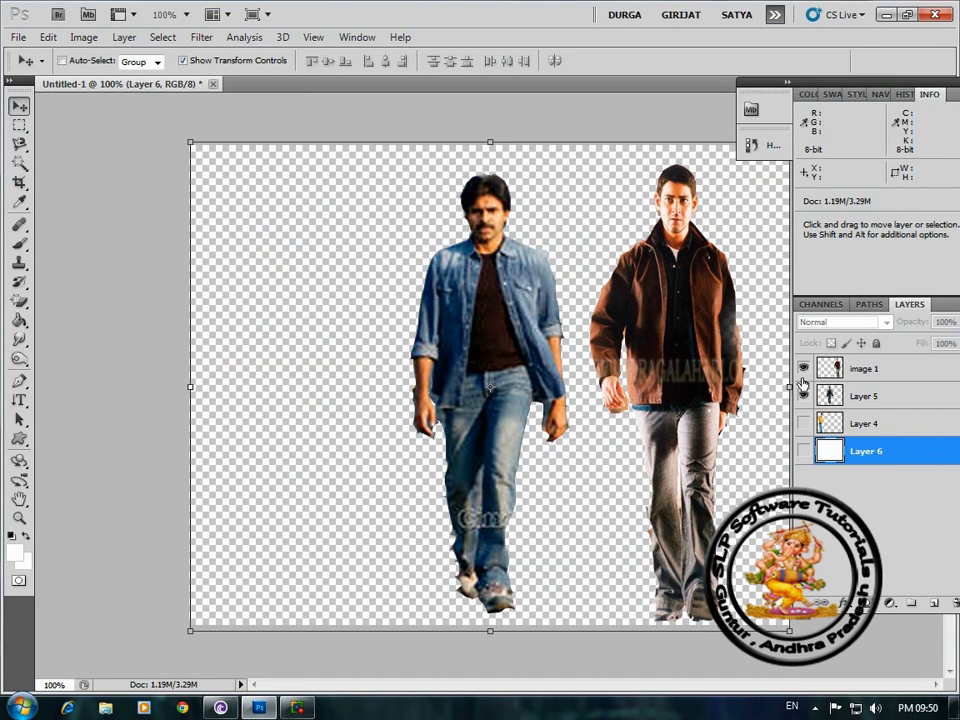
{"action": "left_click", "coordinate": [804, 396]}
{"action": "left_click", "coordinate": [671, 330], "text": "ctrl"}
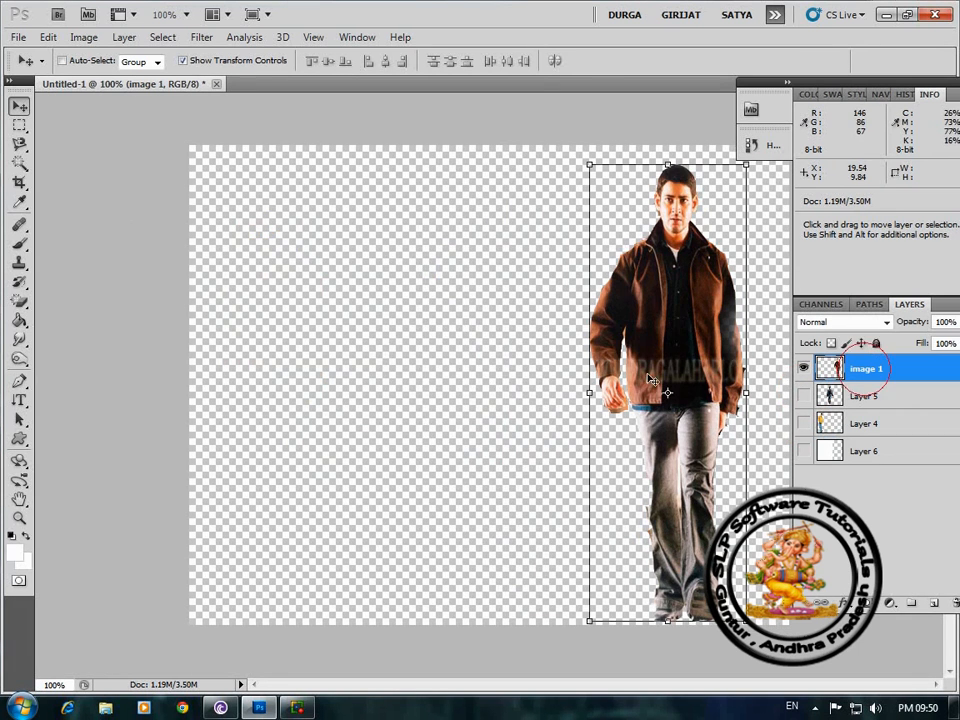
{"action": "left_click_drag", "start_coordinate": [673, 338], "coordinate": [494, 325]}
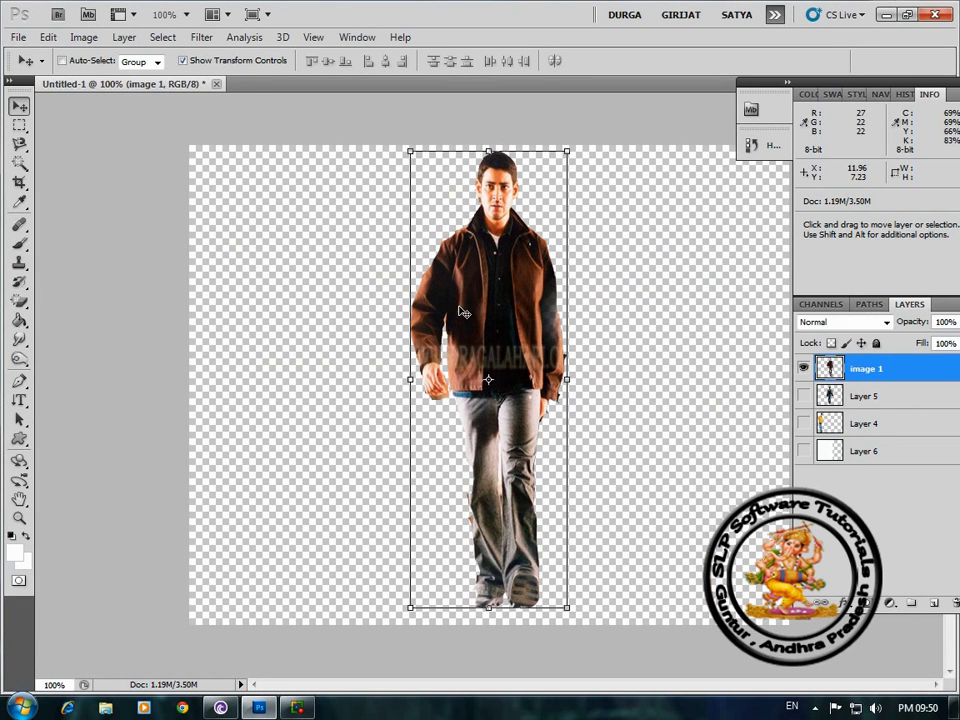
Save a JPEG copy named mahesh in New folder inside the work folder, with quality 12 and the Baseline ("Standard") format
{"action": "left_click", "coordinate": [18, 37]}
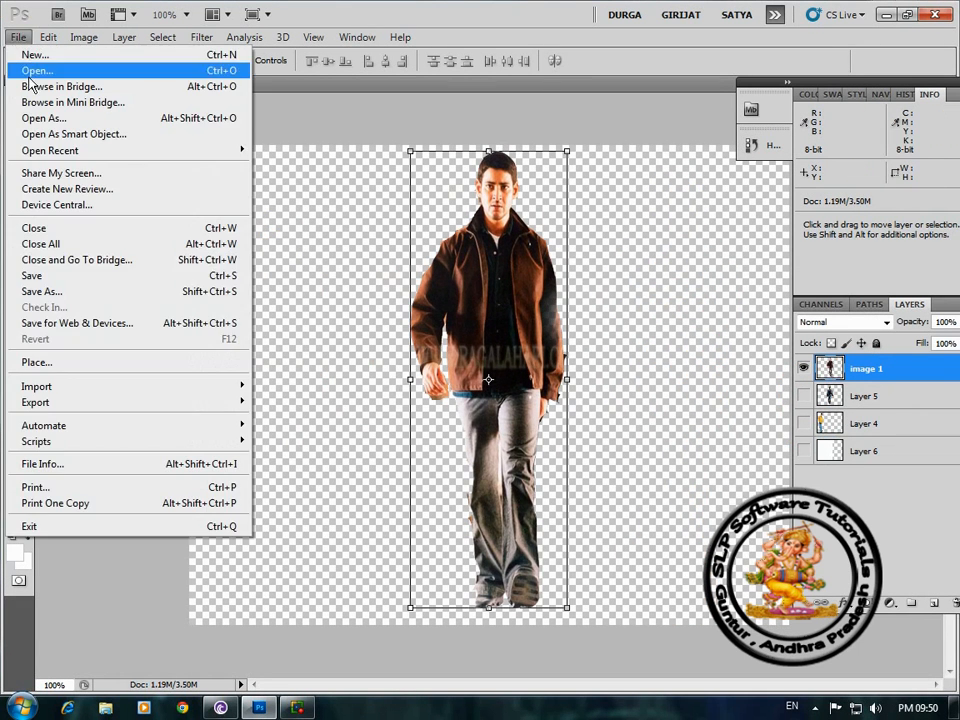
{"action": "left_click", "coordinate": [38, 291]}
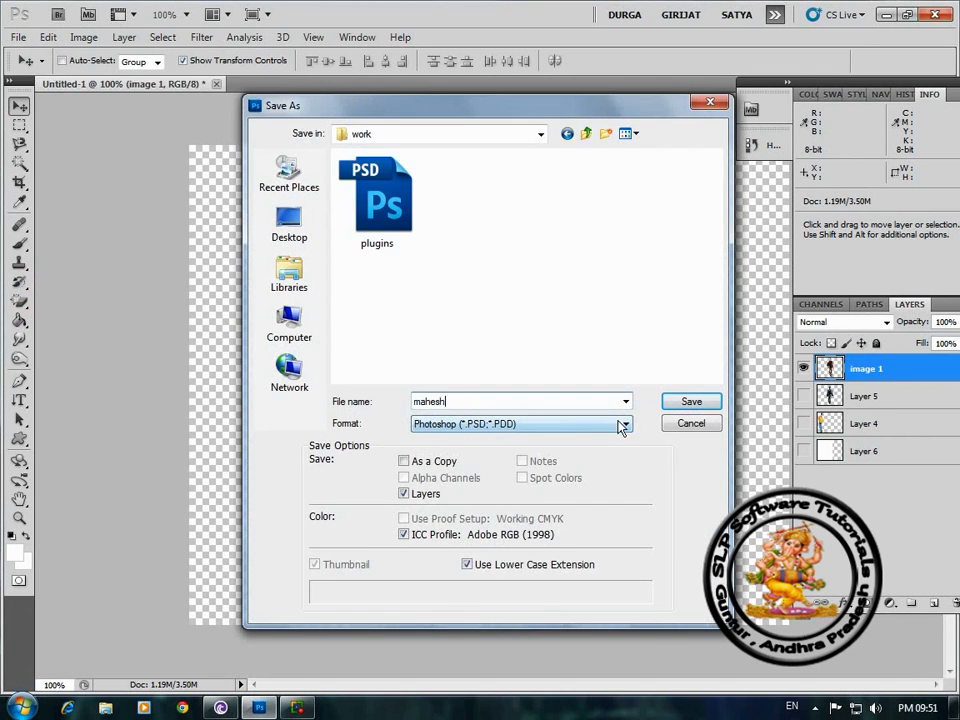
{"action": "left_click", "coordinate": [624, 424]}
{"action": "left_click", "coordinate": [481, 546]}
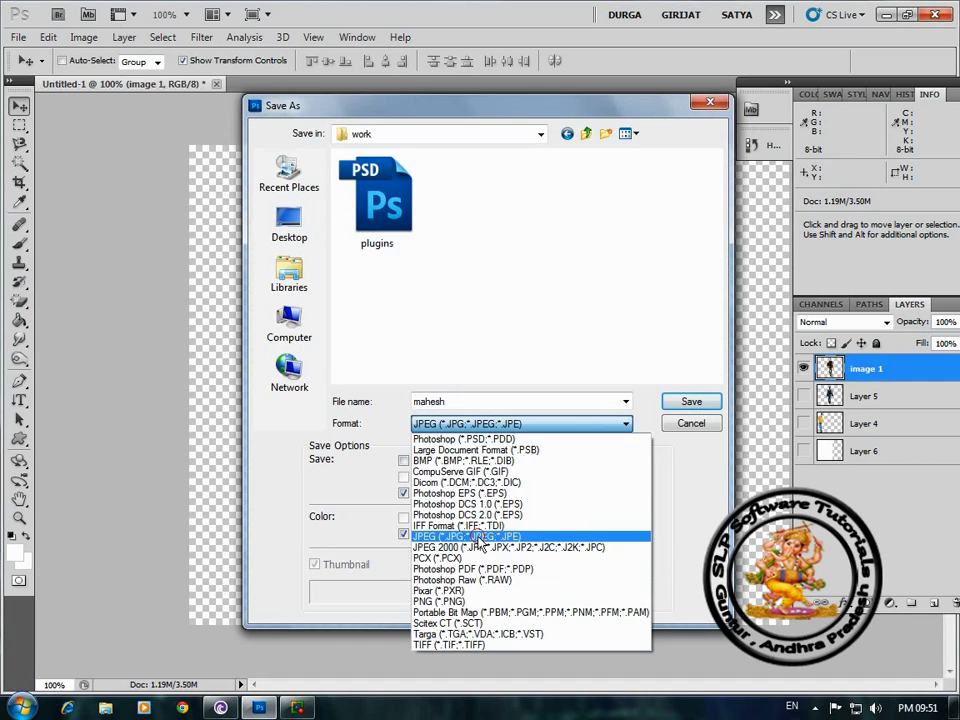
{"action": "double_click", "coordinate": [476, 332]}
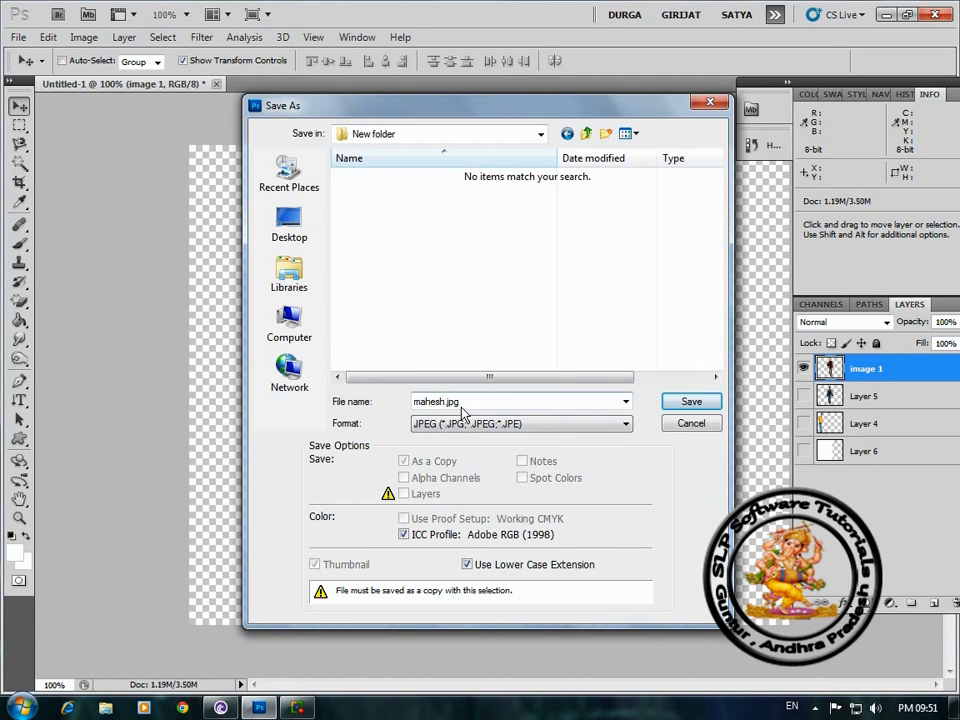
{"action": "left_click", "coordinate": [672, 401]}
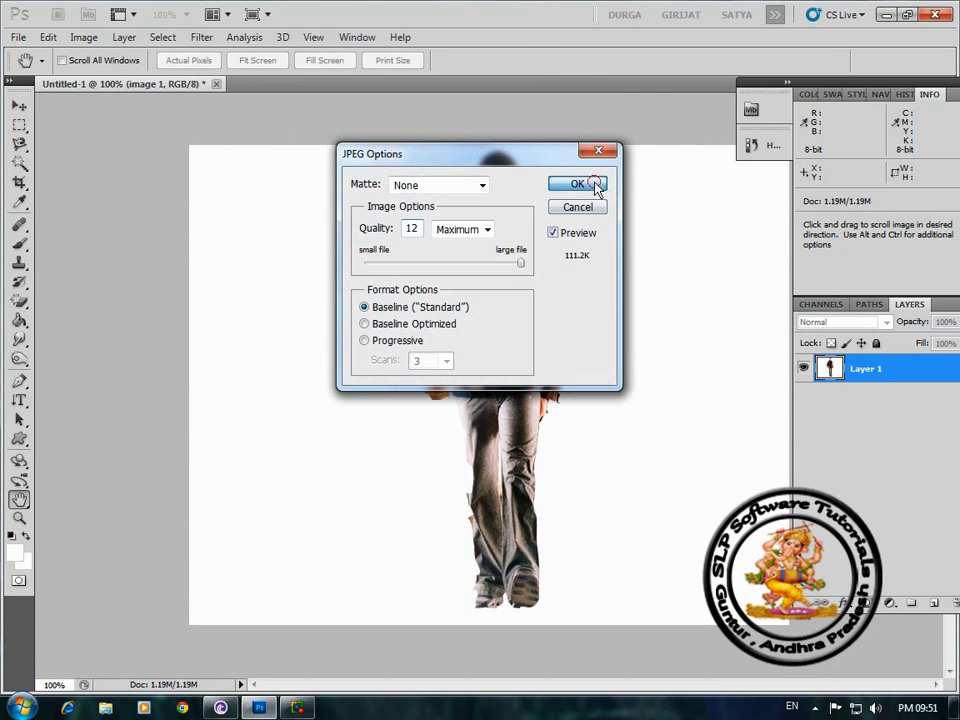
{"action": "left_click", "coordinate": [594, 185]}
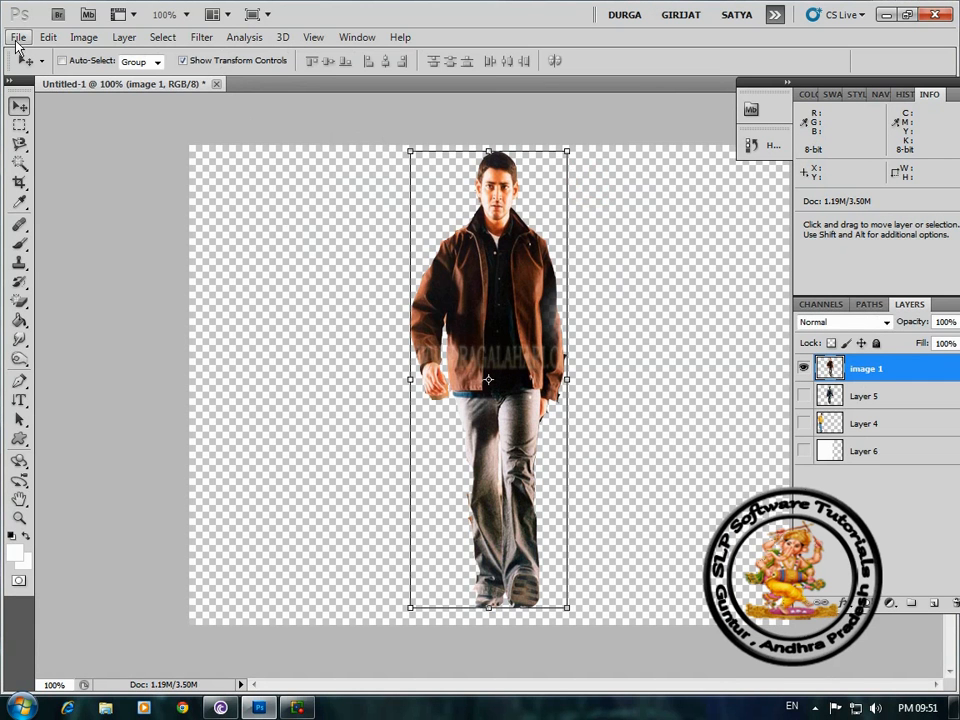
Save a PNG copy of the document named mahesh 1 in New folder, with interlacing set to None
{"action": "left_click", "coordinate": [17, 39]}
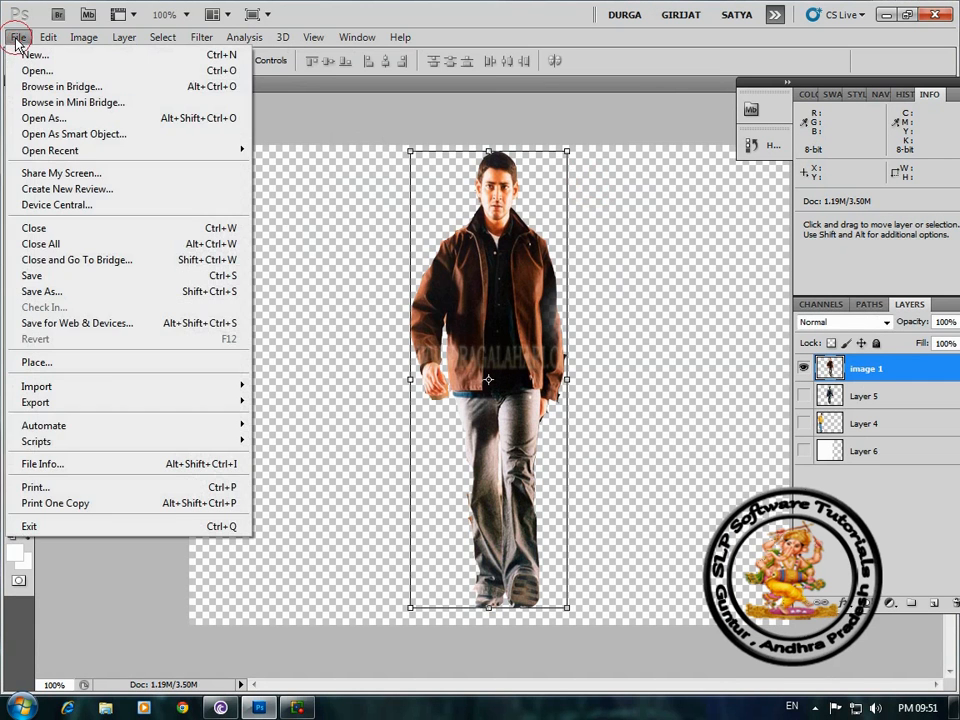
{"action": "left_click", "coordinate": [52, 294]}
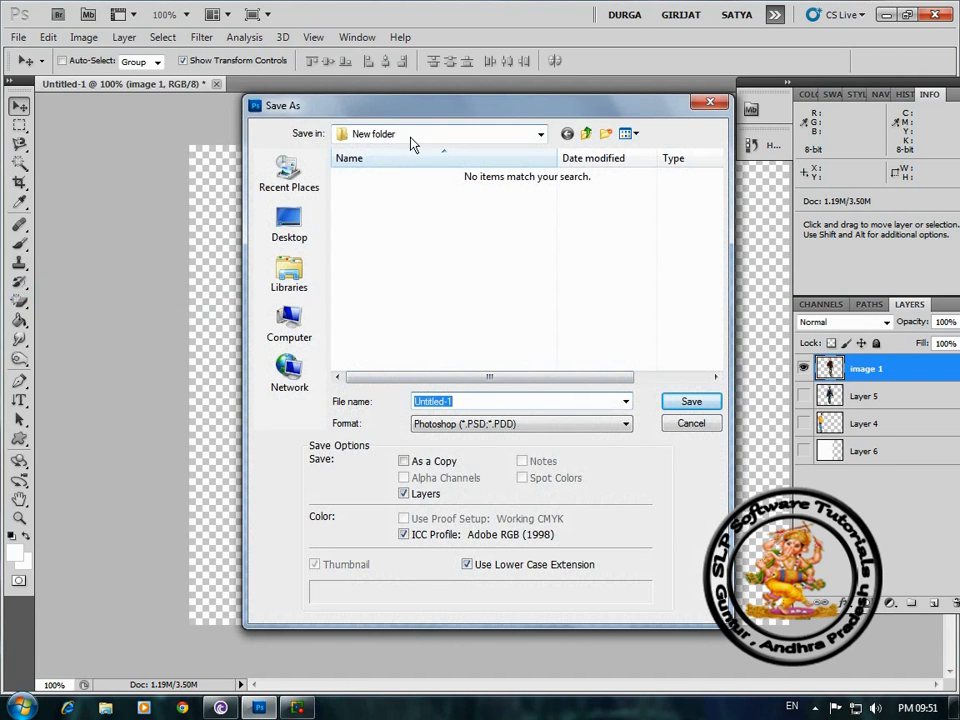
{"action": "left_click", "coordinate": [540, 133]}
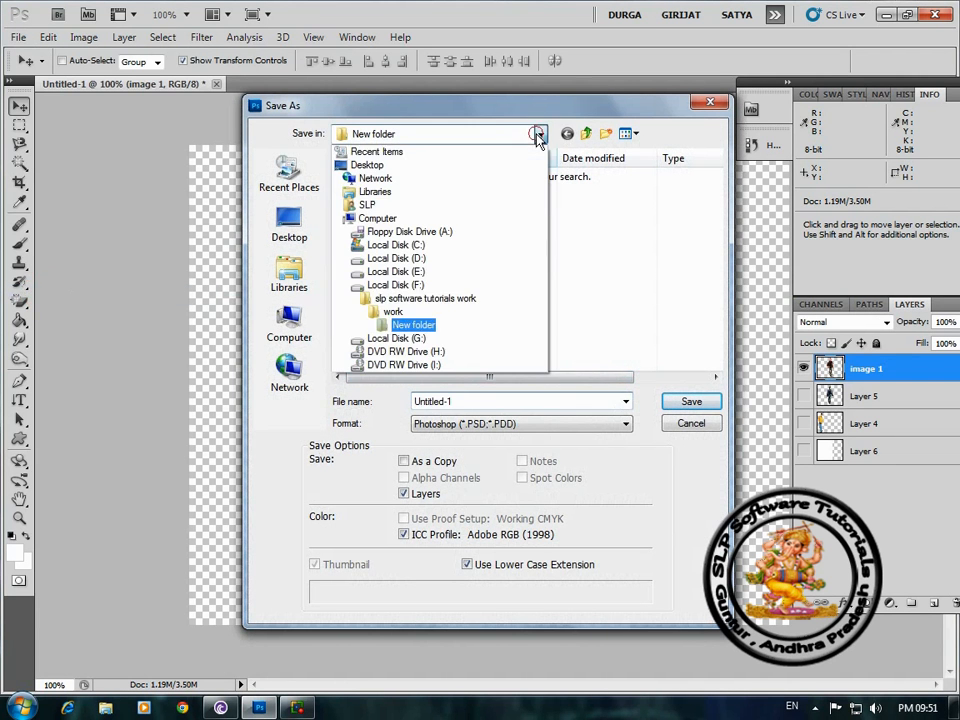
{"action": "left_click", "coordinate": [414, 326]}
{"action": "double_click", "coordinate": [452, 401]}
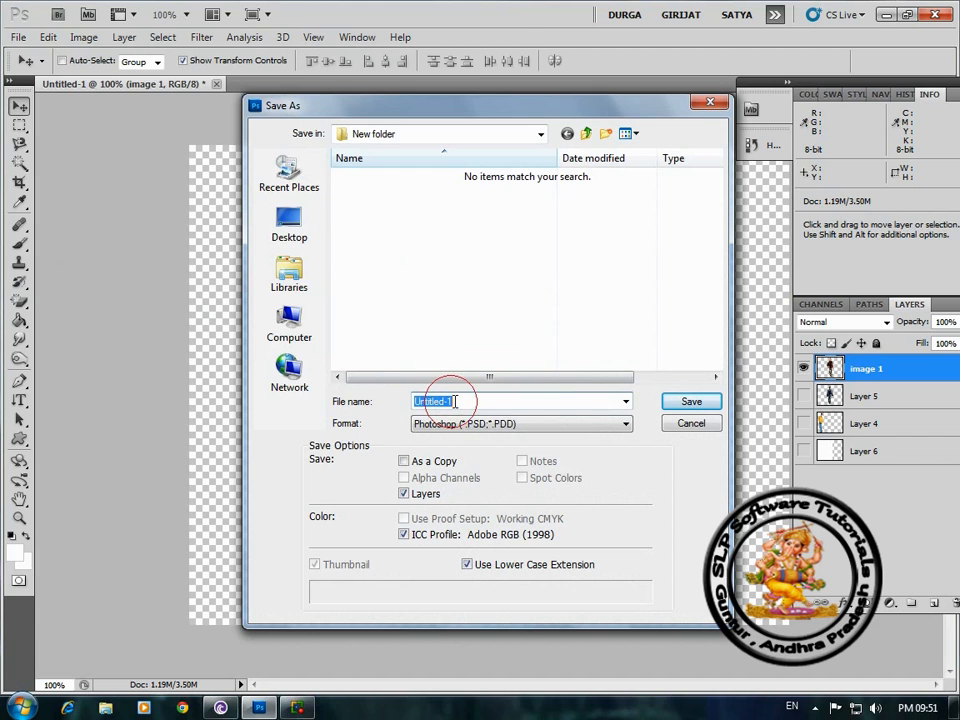
{"action": "type", "text": "m"}
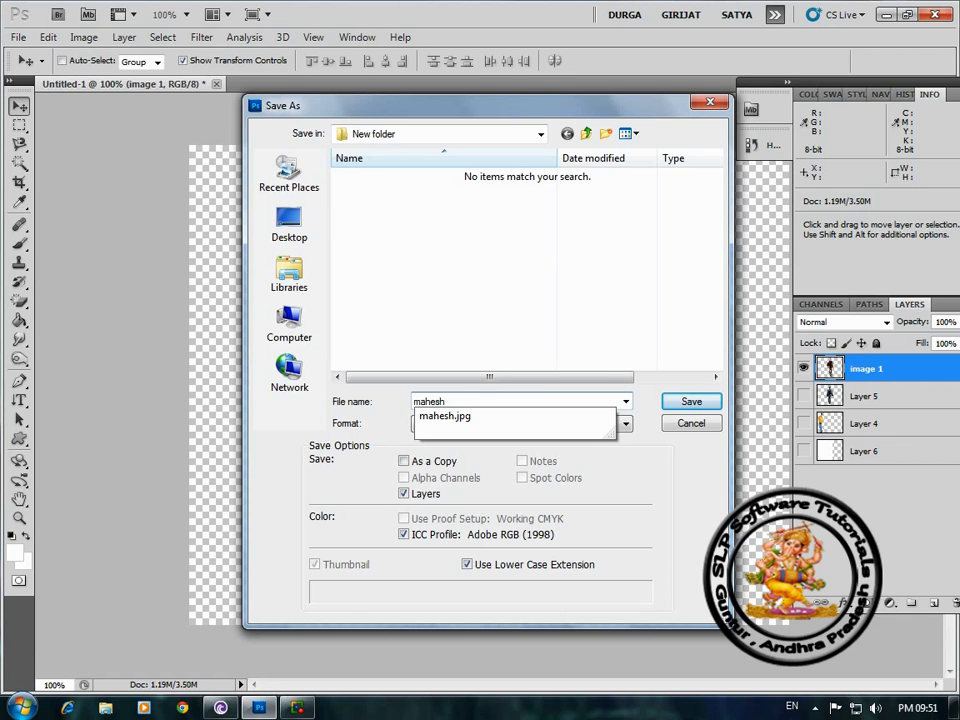
{"action": "type", "text": "ahesh"}
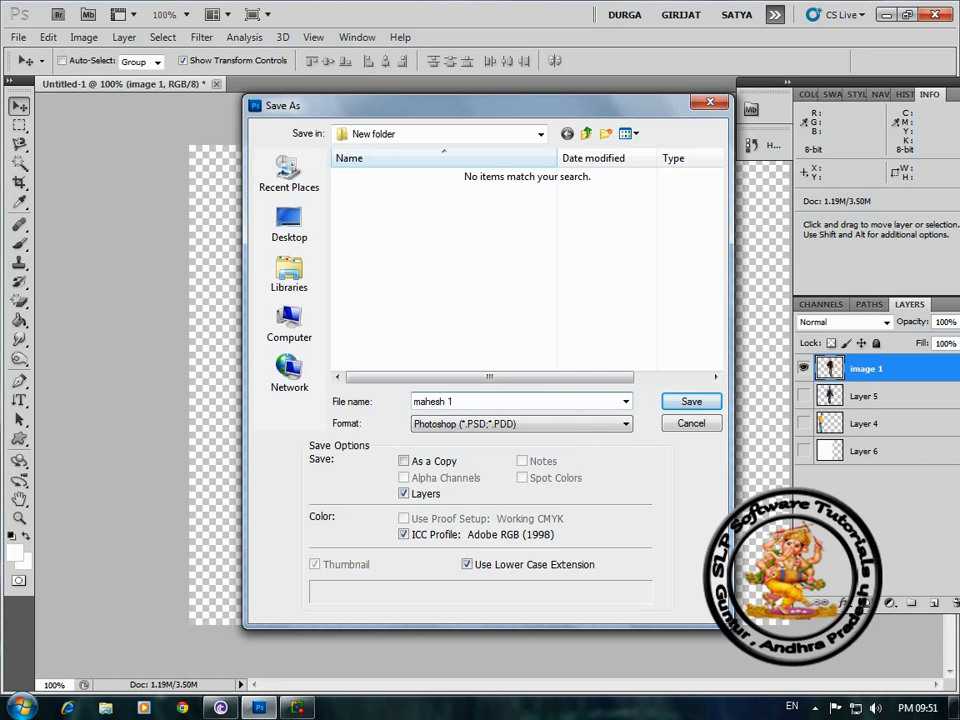
{"action": "left_click", "coordinate": [626, 423]}
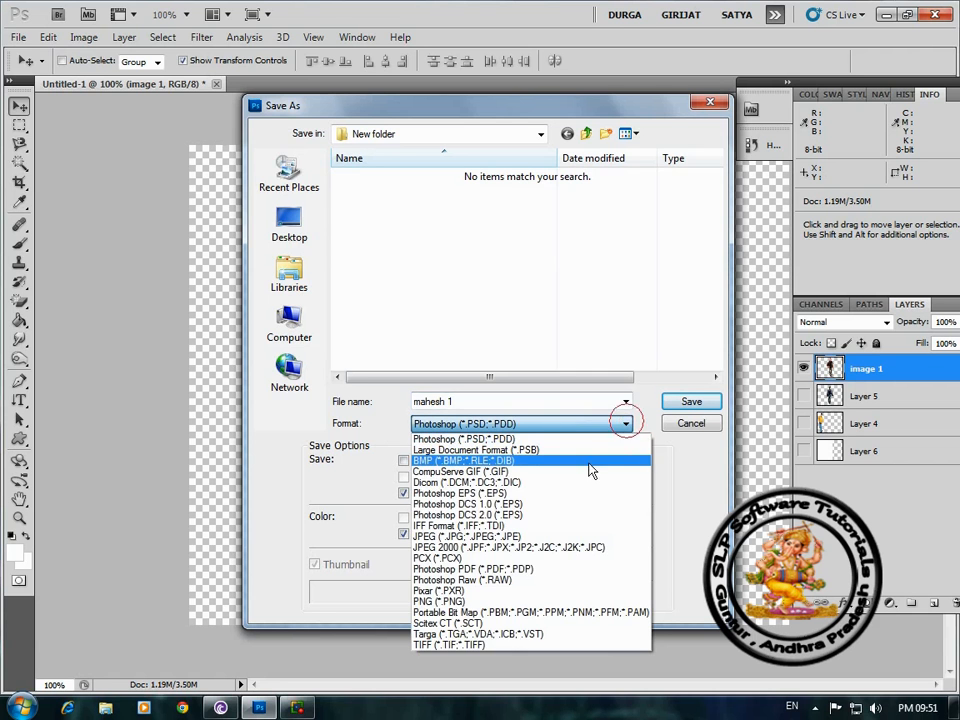
{"action": "left_click", "coordinate": [450, 601]}
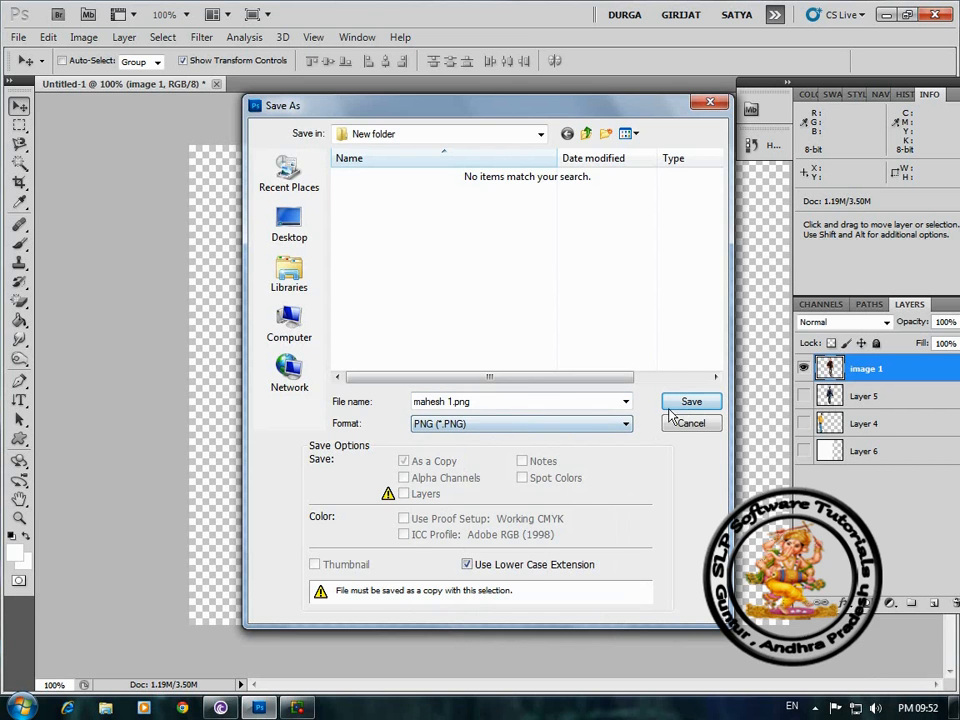
{"action": "left_click", "coordinate": [679, 405]}
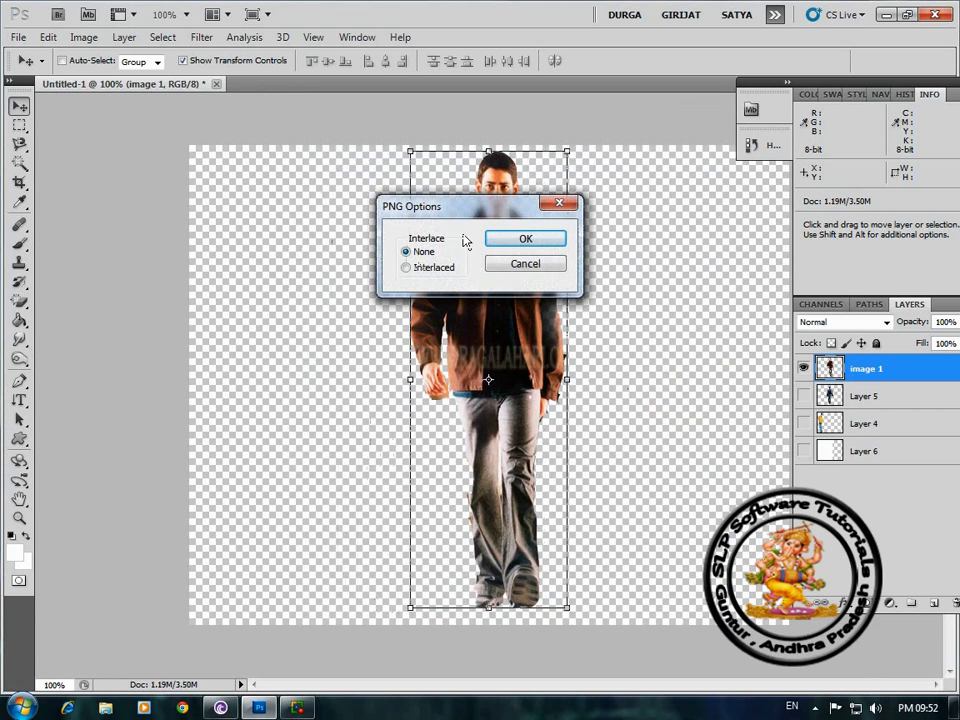
{"action": "left_click", "coordinate": [543, 240]}
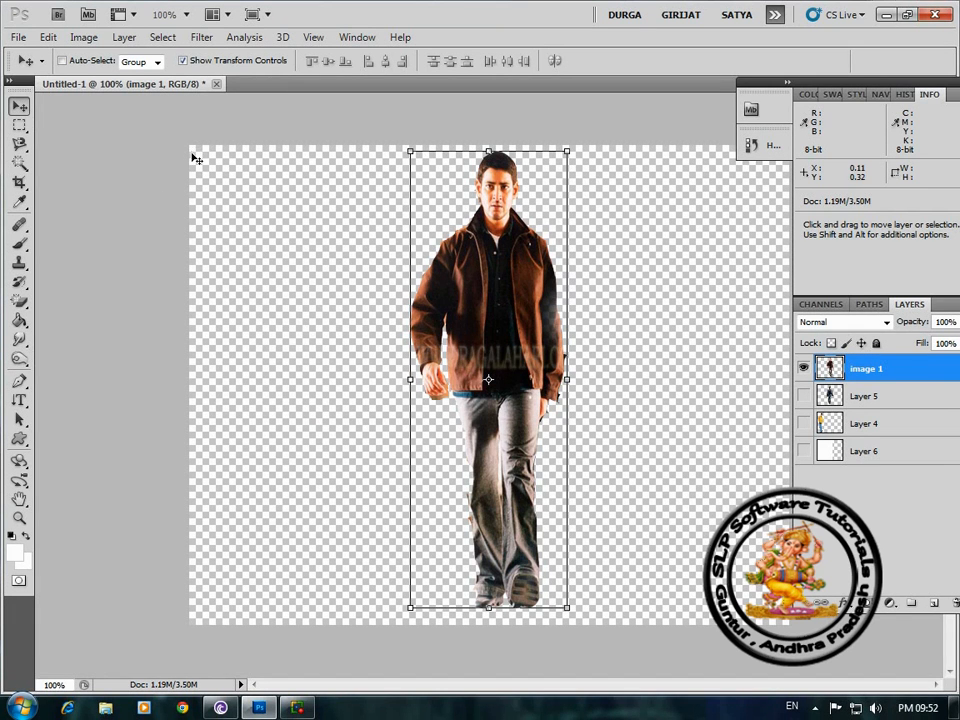
Open both mahesh 1.png and mahesh.jpg from New folder
{"action": "left_click", "coordinate": [18, 37]}
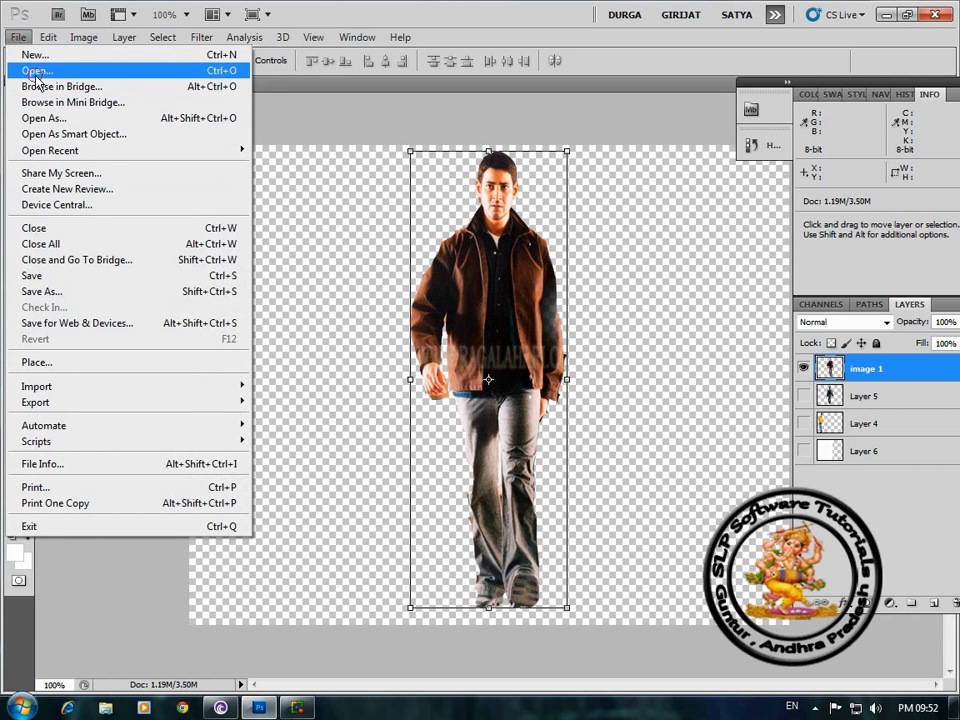
{"action": "left_click", "coordinate": [37, 71]}
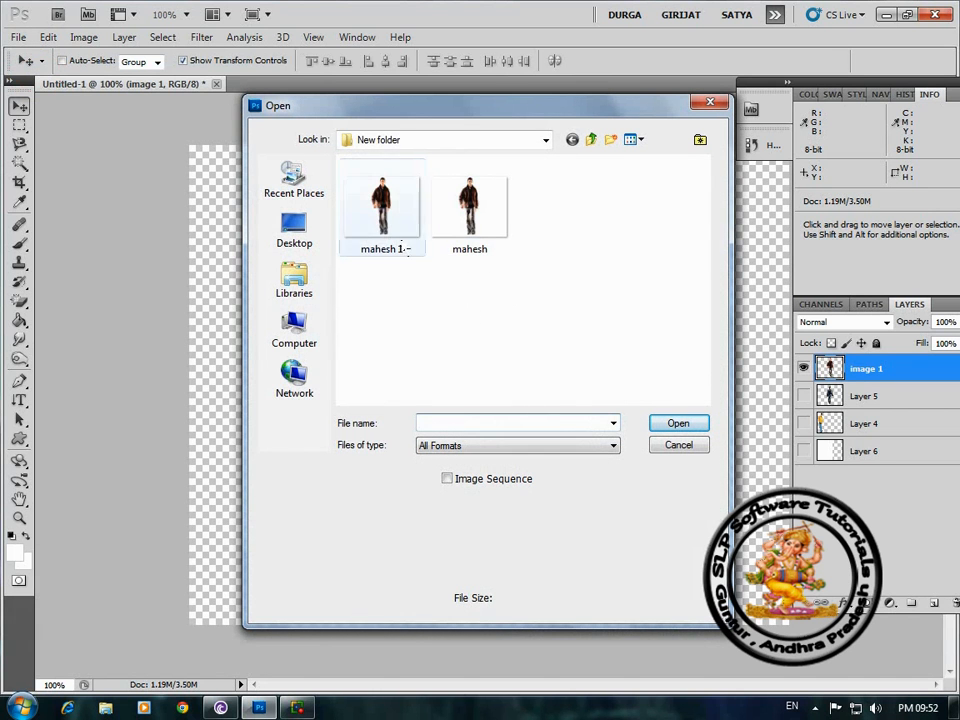
{"action": "left_click_drag", "start_coordinate": [549, 290], "coordinate": [340, 170]}
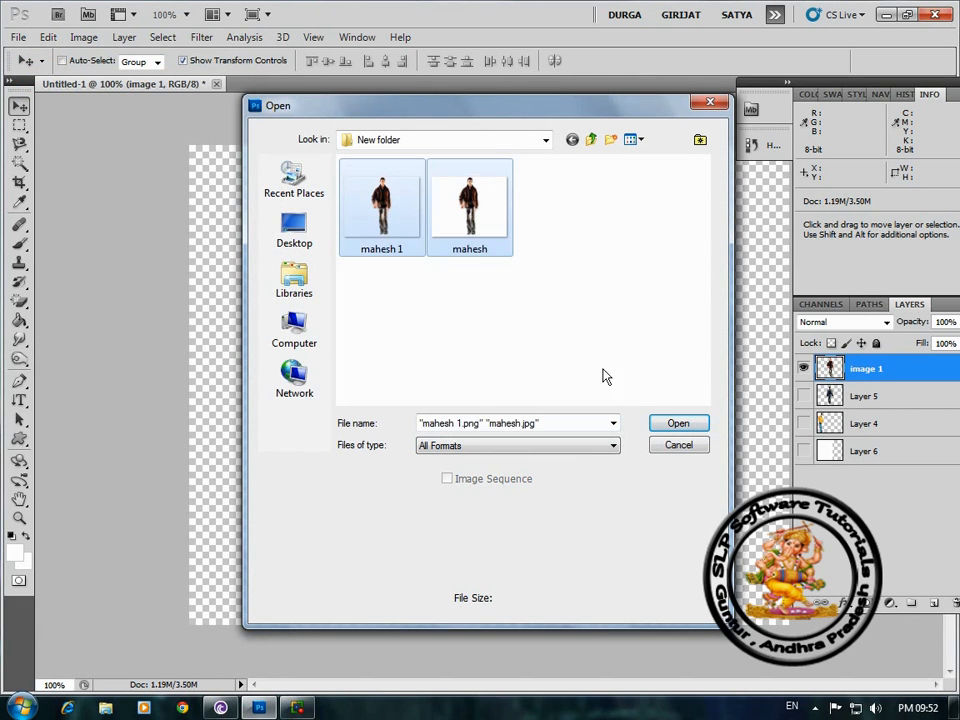
{"action": "left_click", "coordinate": [699, 425]}
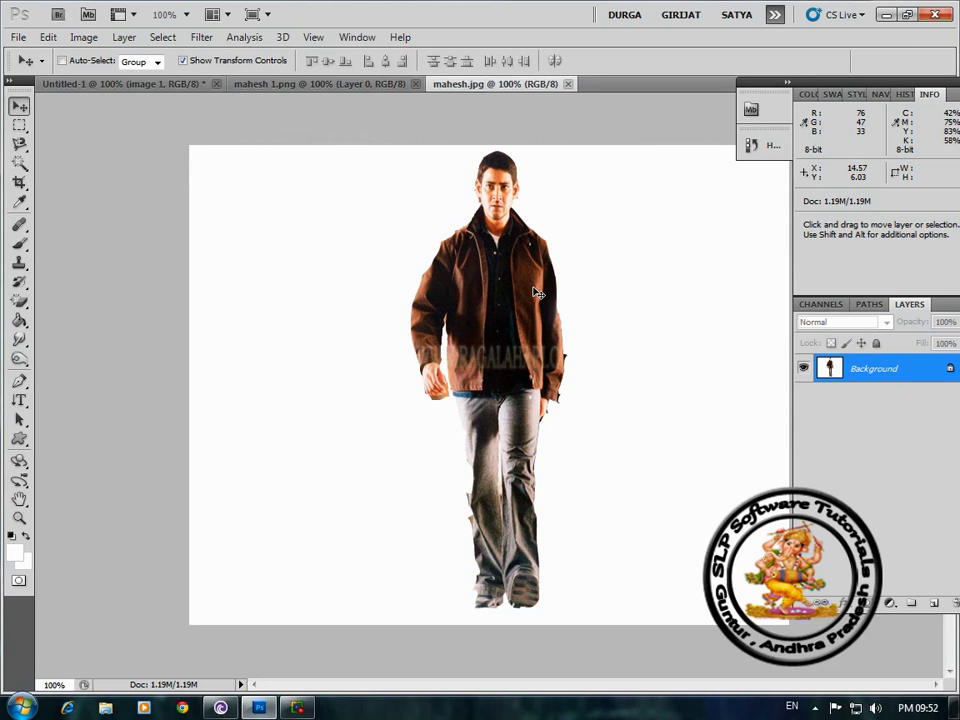
Undock the mahesh.jpg and mahesh 1.png documents into separate floating windows
{"action": "left_click", "coordinate": [480, 84]}
{"action": "left_click_drag", "start_coordinate": [496, 109], "coordinate": [509, 128]}
{"action": "left_click_drag", "start_coordinate": [608, 114], "coordinate": [312, 326]}
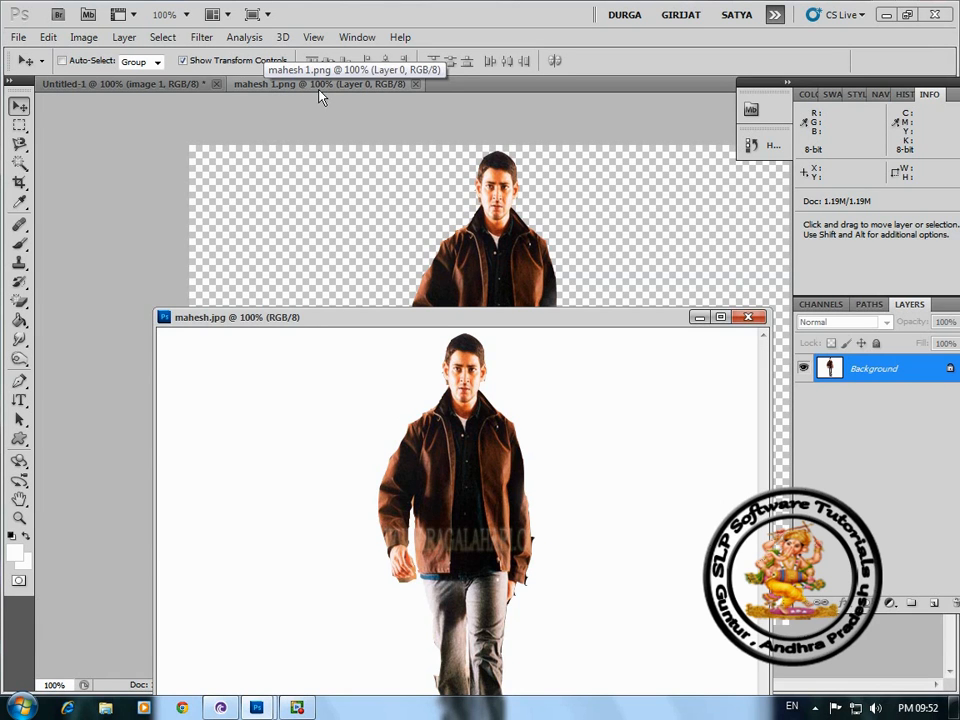
{"action": "left_click_drag", "start_coordinate": [330, 86], "coordinate": [453, 229]}
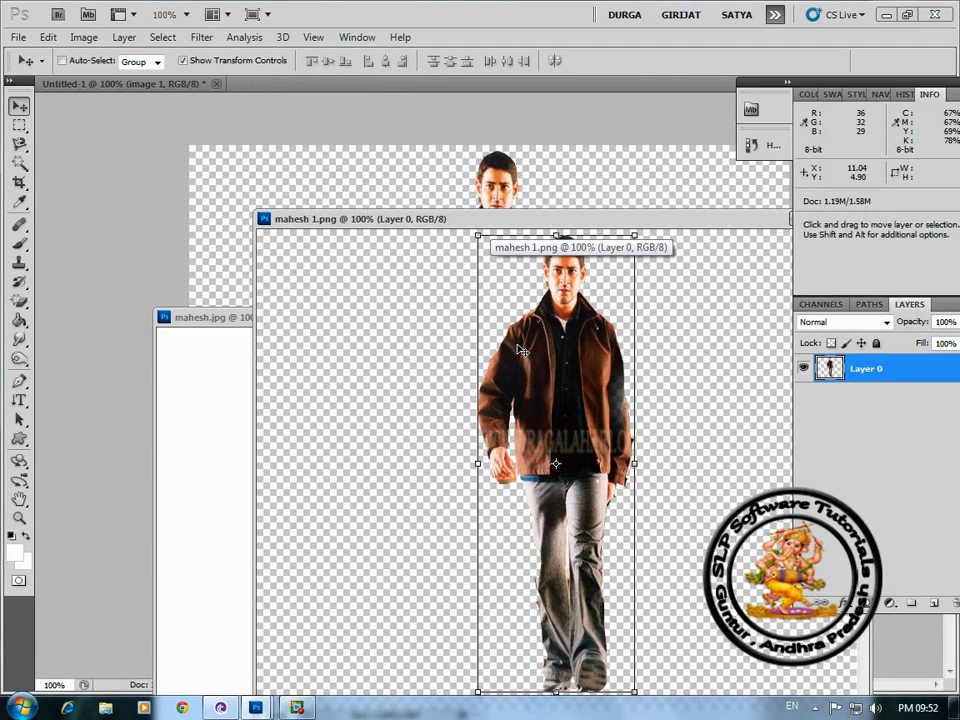
Rearrange the floating mahesh 1.png and mahesh.jpg windows so part of the Untitled-1 canvas stays uncovered
{"action": "left_click_drag", "start_coordinate": [546, 224], "coordinate": [596, 206]}
{"action": "left_click_drag", "start_coordinate": [261, 322], "coordinate": [250, 255]}
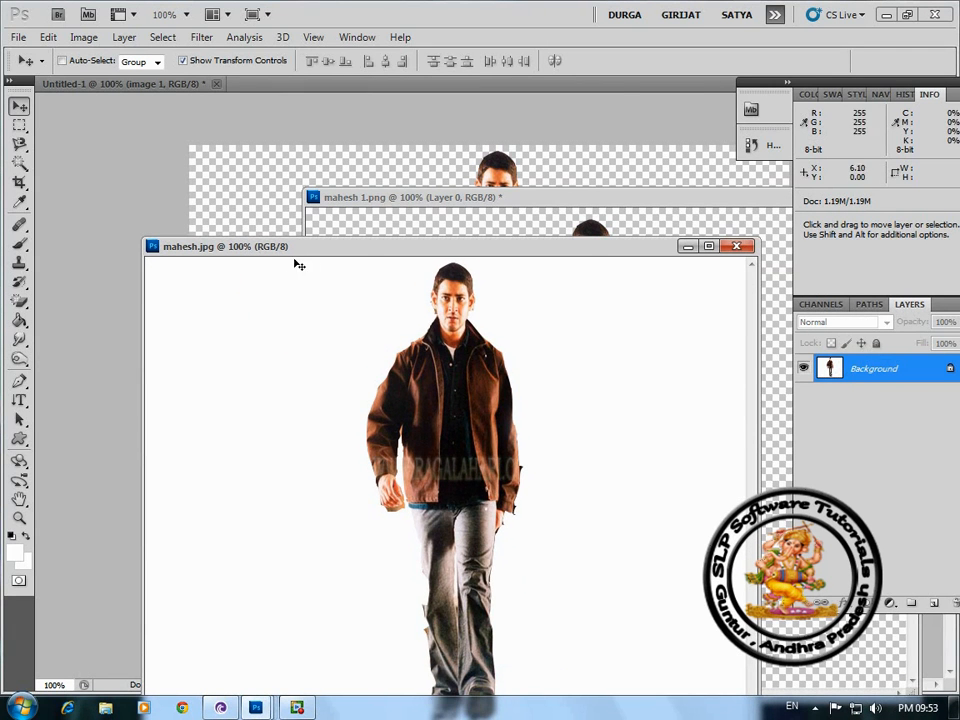
{"action": "left_click", "coordinate": [474, 199]}
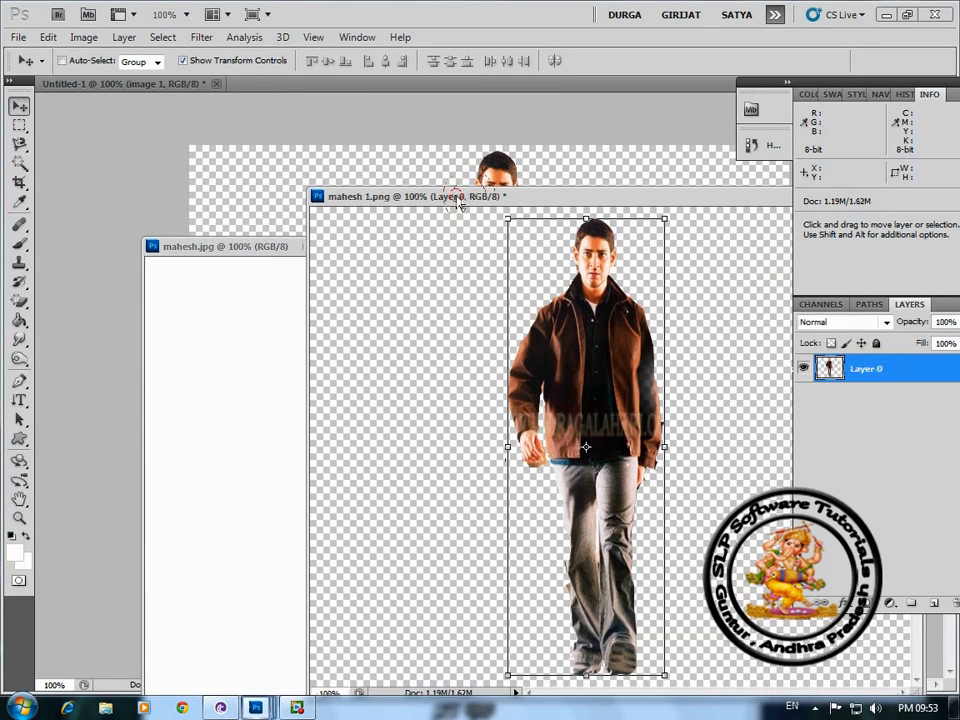
{"action": "left_click_drag", "start_coordinate": [476, 197], "coordinate": [650, 193]}
{"action": "left_click", "coordinate": [375, 247]}
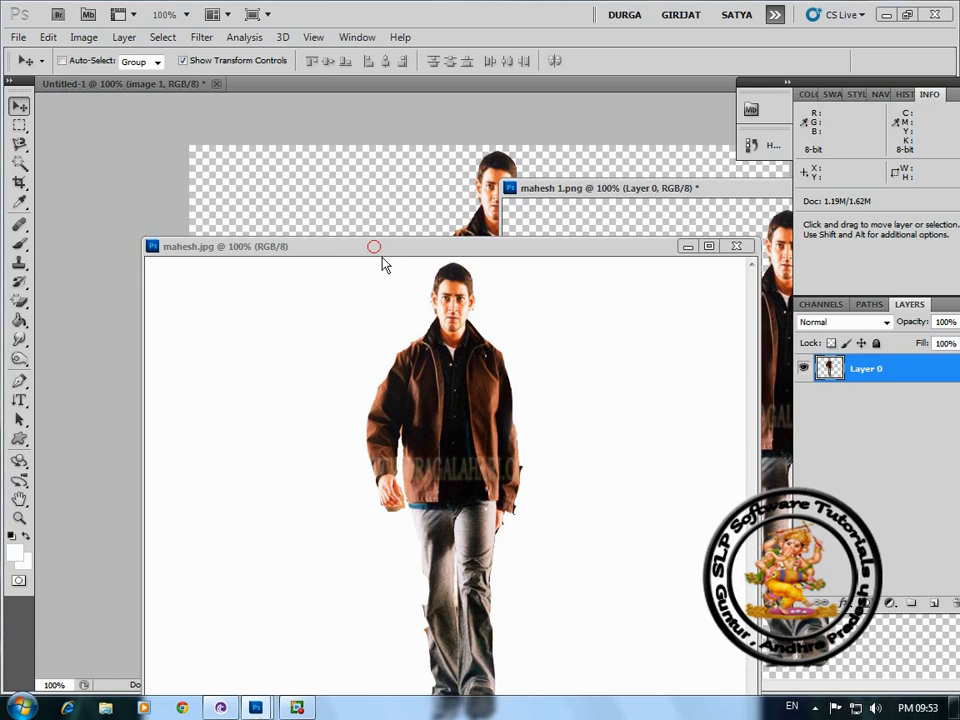
{"action": "left_click_drag", "start_coordinate": [375, 247], "coordinate": [545, 327]}
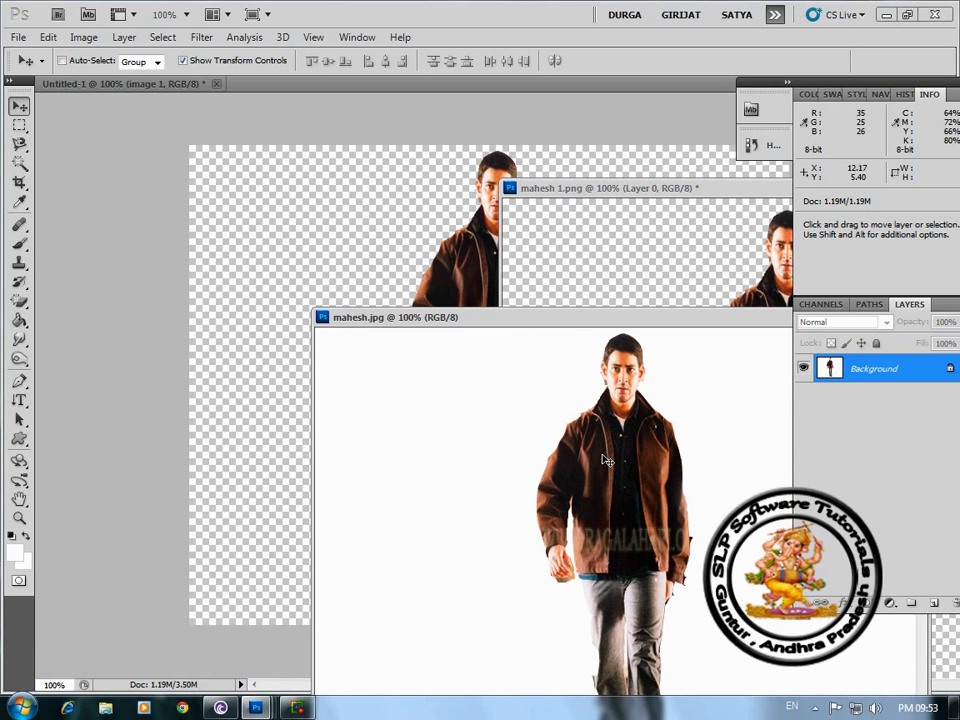
Copy the mahesh.jpg image onto the lower-left area of the Untitled-1 canvas, and close mahesh.jpg
{"action": "left_click_drag", "start_coordinate": [603, 460], "coordinate": [258, 442]}
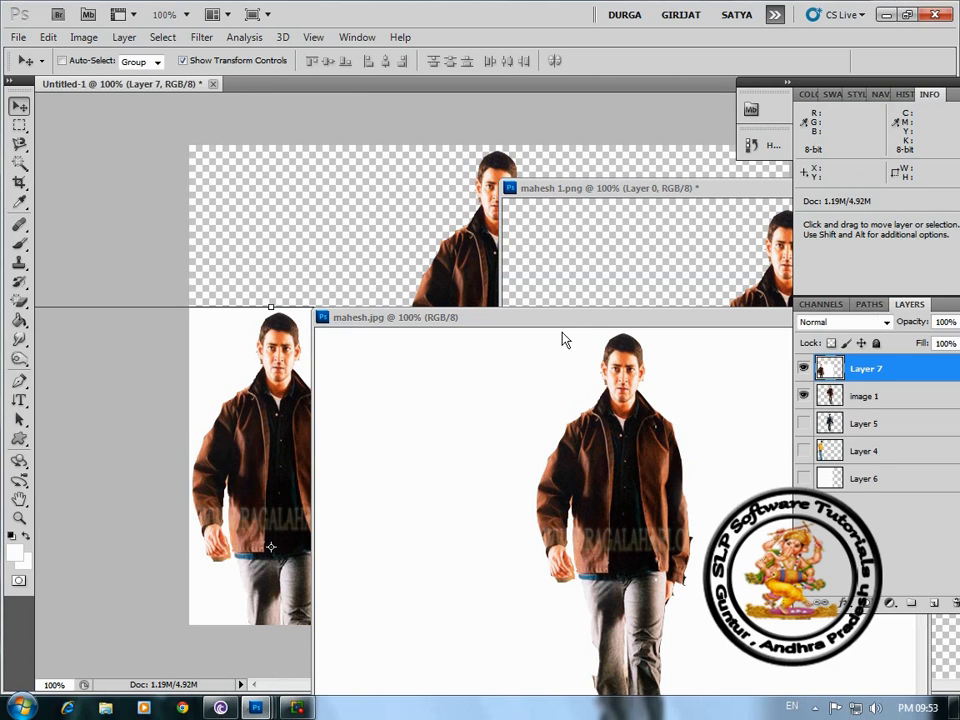
{"action": "left_click_drag", "start_coordinate": [567, 325], "coordinate": [332, 275]}
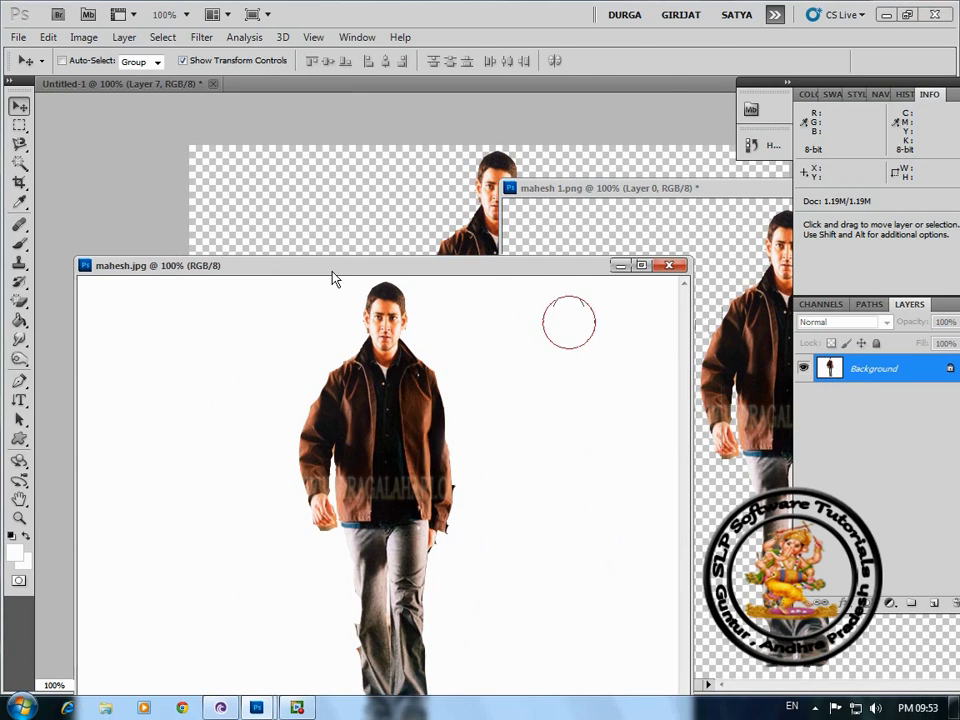
{"action": "left_click", "coordinate": [670, 266]}
Copy the mahesh 1.png figure onto the Untitled-1 canvas, and close mahesh 1.png without saving changes
{"action": "left_click_drag", "start_coordinate": [696, 187], "coordinate": [634, 177]}
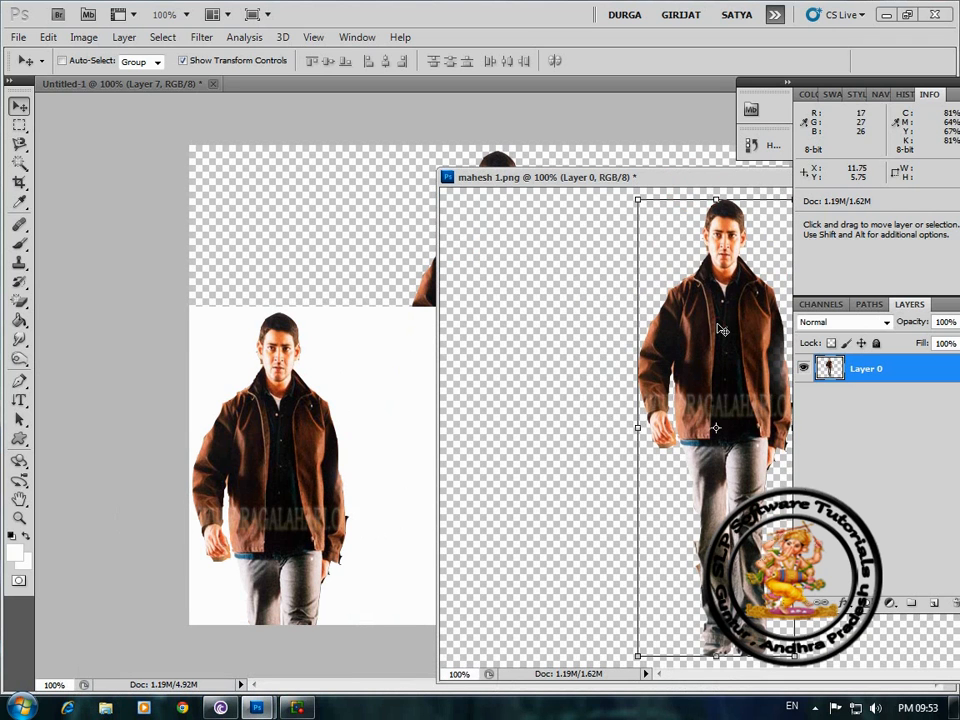
{"action": "left_click_drag", "start_coordinate": [720, 330], "coordinate": [241, 280]}
{"action": "left_click", "coordinate": [712, 178]}
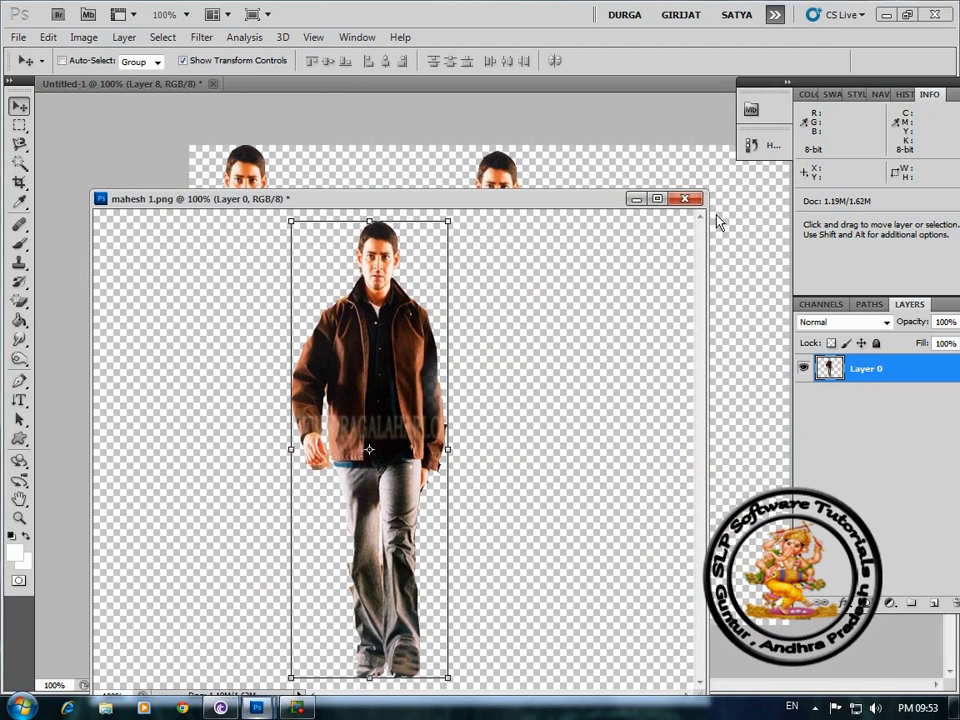
{"action": "left_click", "coordinate": [684, 198]}
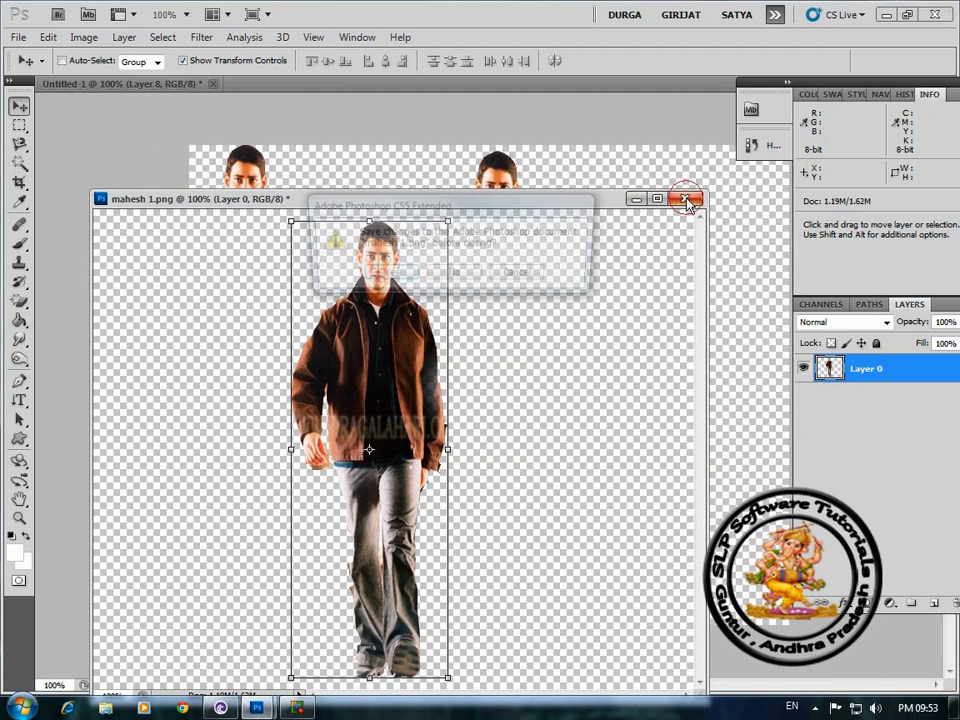
{"action": "left_click", "coordinate": [455, 276]}
Move the Layer 8 figure across the white JPEG background to compare them, and place it in the empty right side of the canvas
{"action": "left_click_drag", "start_coordinate": [263, 262], "coordinate": [367, 276]}
{"action": "left_click_drag", "start_coordinate": [367, 276], "coordinate": [367, 276]}
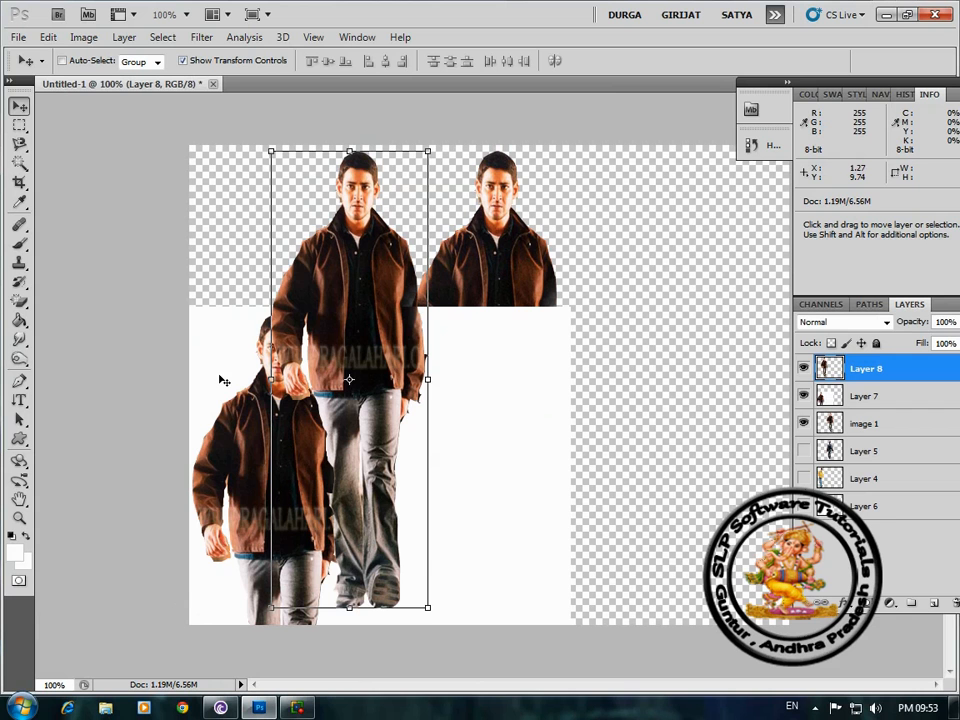
{"action": "left_click_drag", "start_coordinate": [486, 386], "coordinate": [529, 429]}
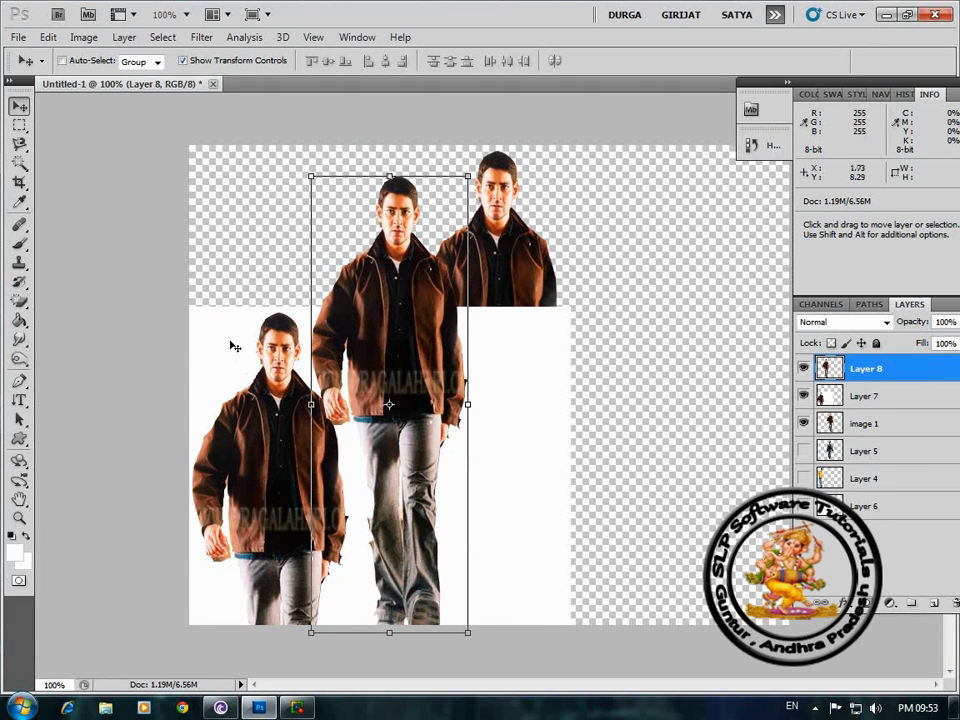
{"action": "left_click_drag", "start_coordinate": [378, 291], "coordinate": [657, 273]}
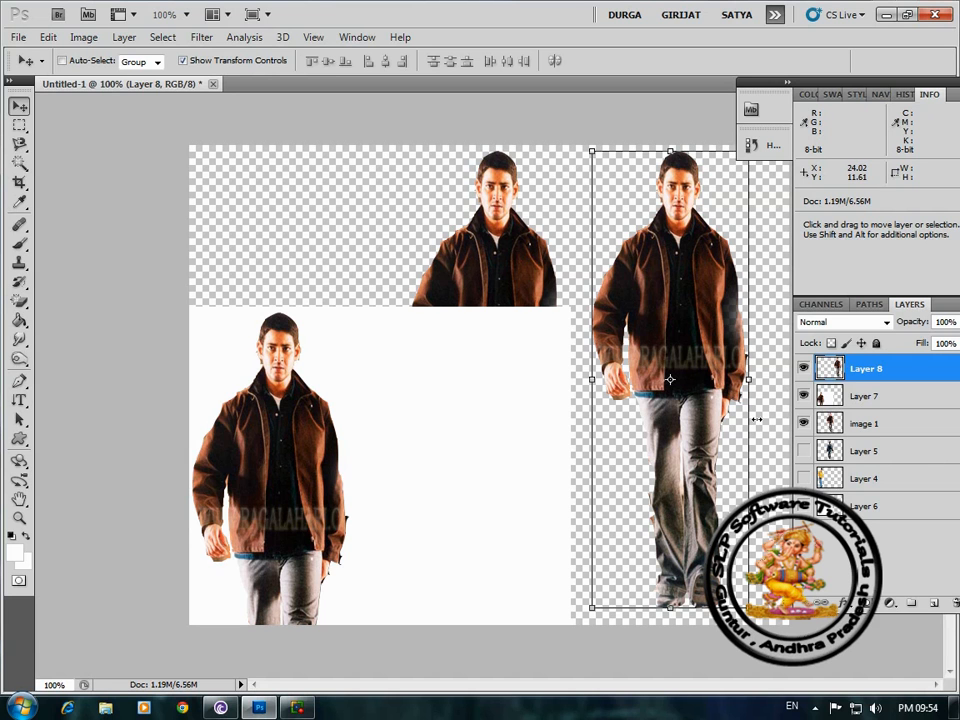
Hide Layer 8 and Layer 7, and shift the image 1 figure slightly to the left
{"action": "left_click", "coordinate": [803, 369]}
{"action": "left_click", "coordinate": [803, 396]}
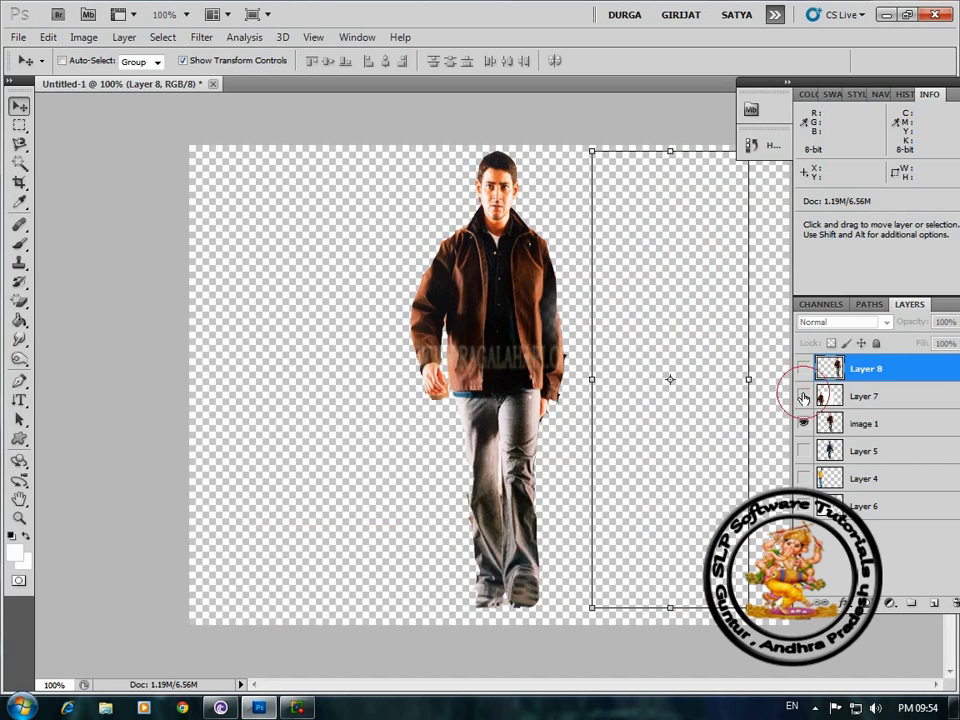
{"action": "left_click_drag", "start_coordinate": [500, 376], "coordinate": [491, 379]}
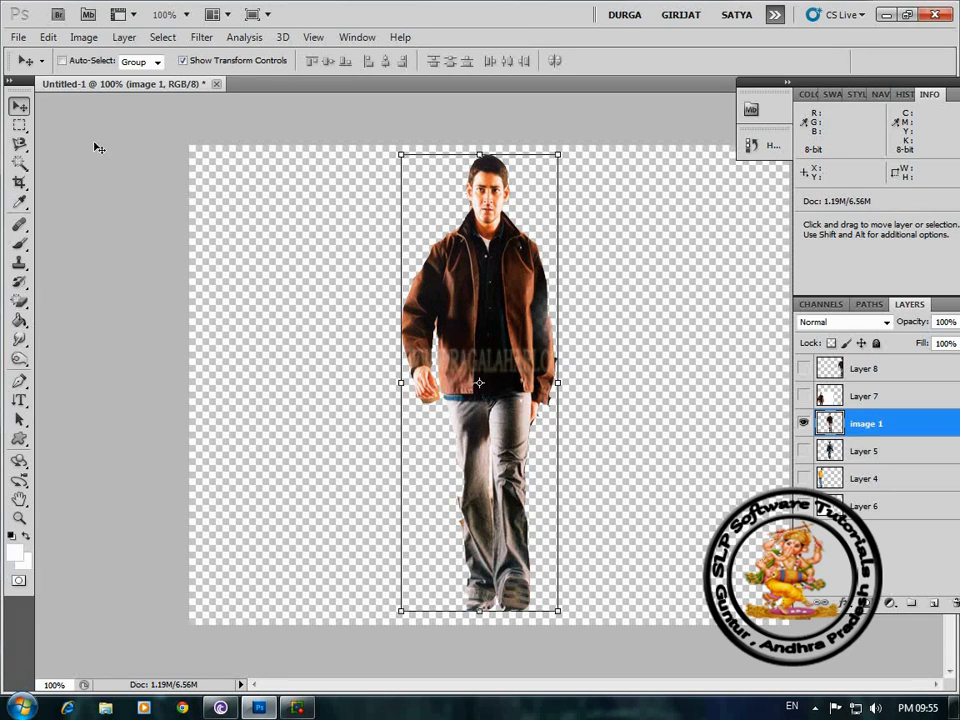
Open the recent file violin_large.png, using its embedded color profile
{"action": "left_click", "coordinate": [14, 37]}
{"action": "mouse_move", "coordinate": [63, 155]}
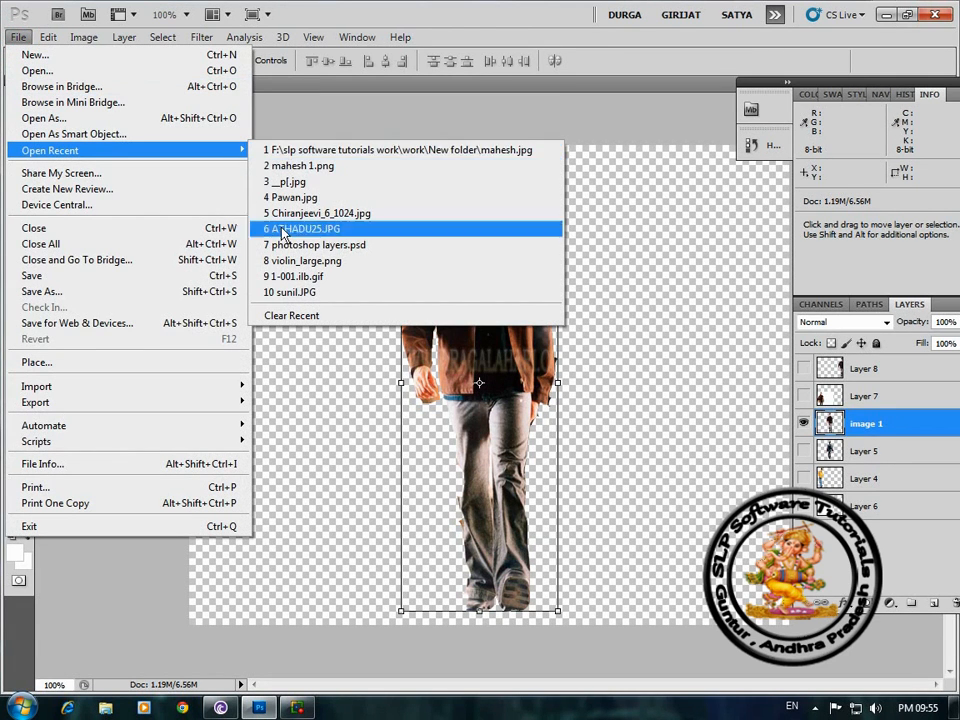
{"action": "left_click", "coordinate": [285, 261]}
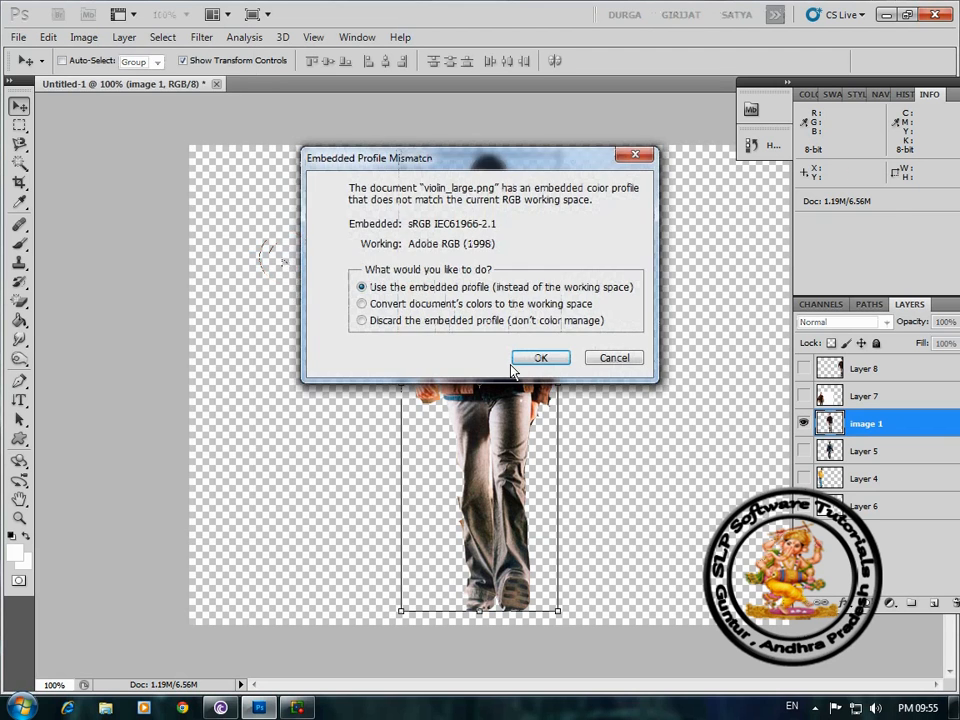
{"action": "left_click", "coordinate": [545, 354]}
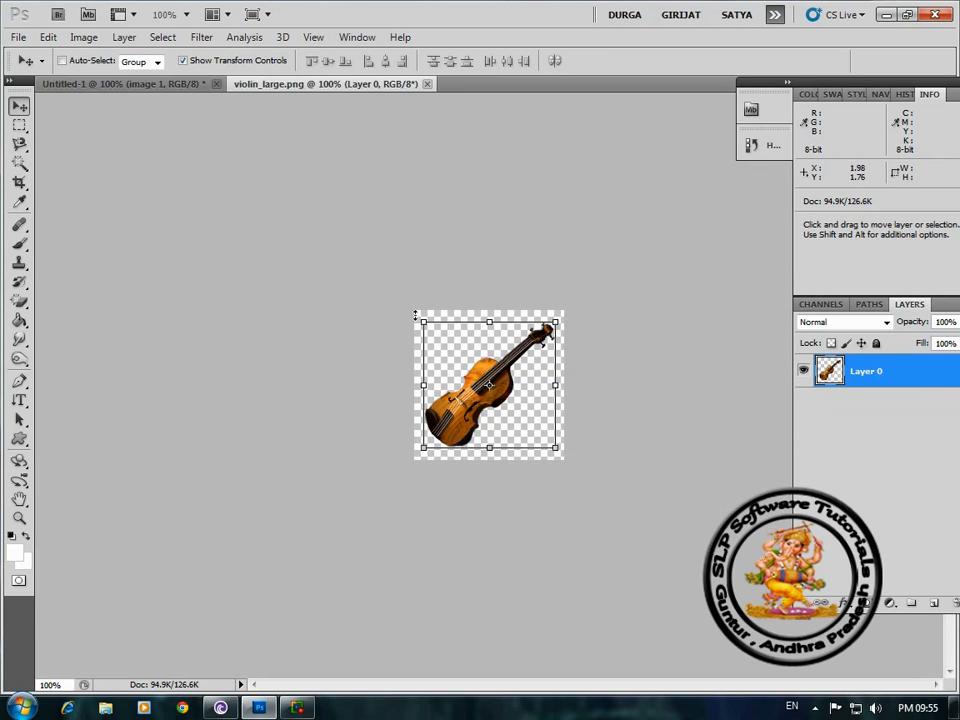
Copy the violin into Untitled-1 with converted colors, close violin_large.png, and position the violin's neck over the figure's left-hand-side hand
{"action": "left_click_drag", "start_coordinate": [261, 86], "coordinate": [300, 124]}
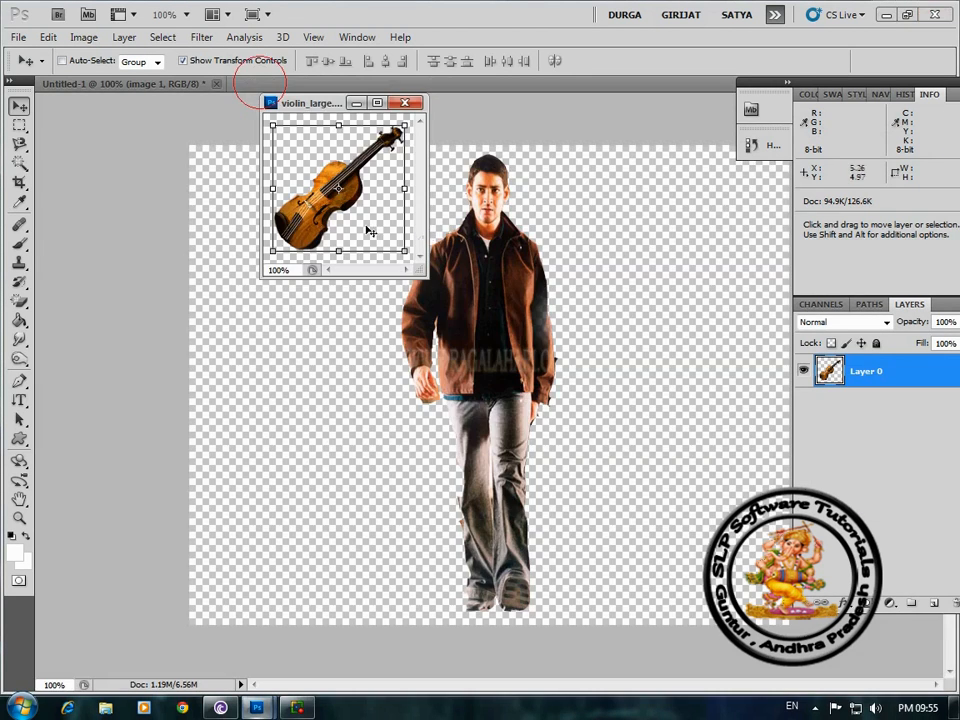
{"action": "left_click_drag", "start_coordinate": [310, 208], "coordinate": [484, 280]}
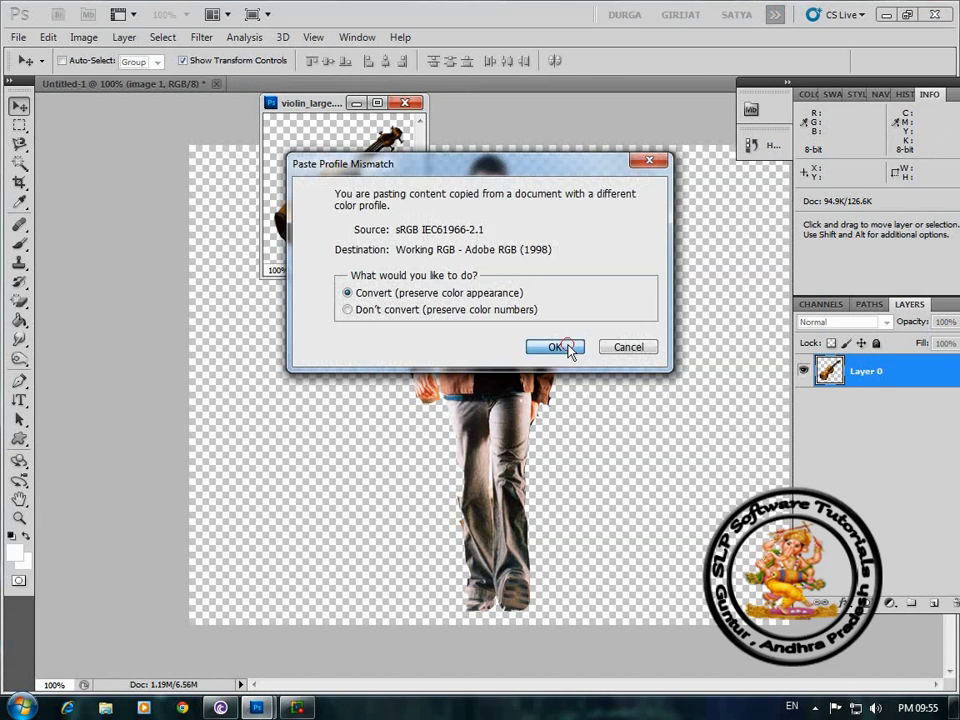
{"action": "left_click", "coordinate": [565, 348]}
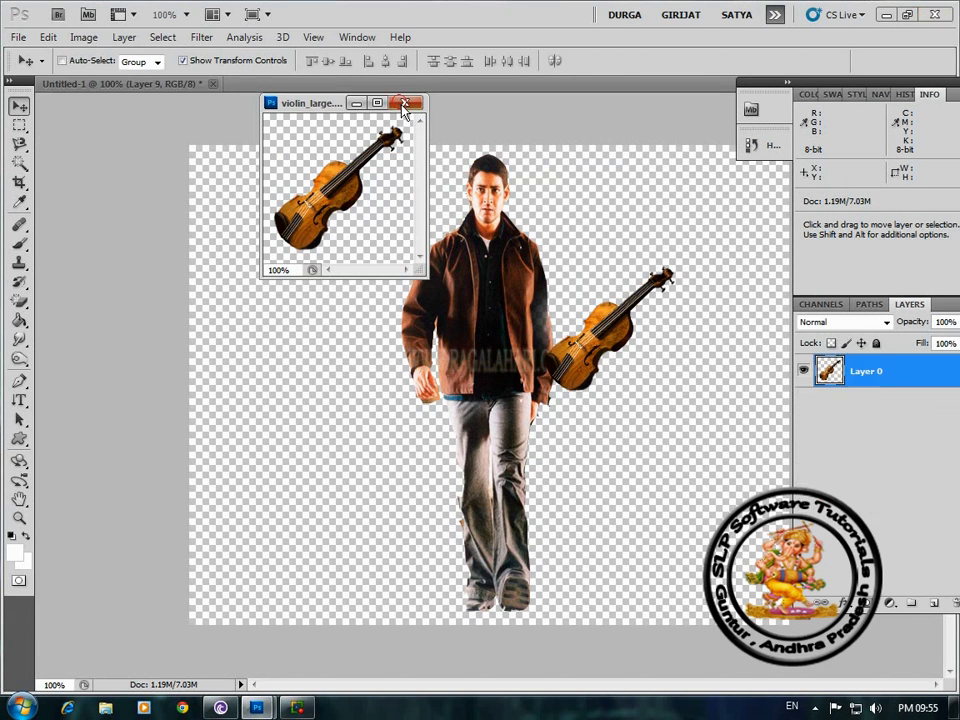
{"action": "left_click", "coordinate": [404, 104]}
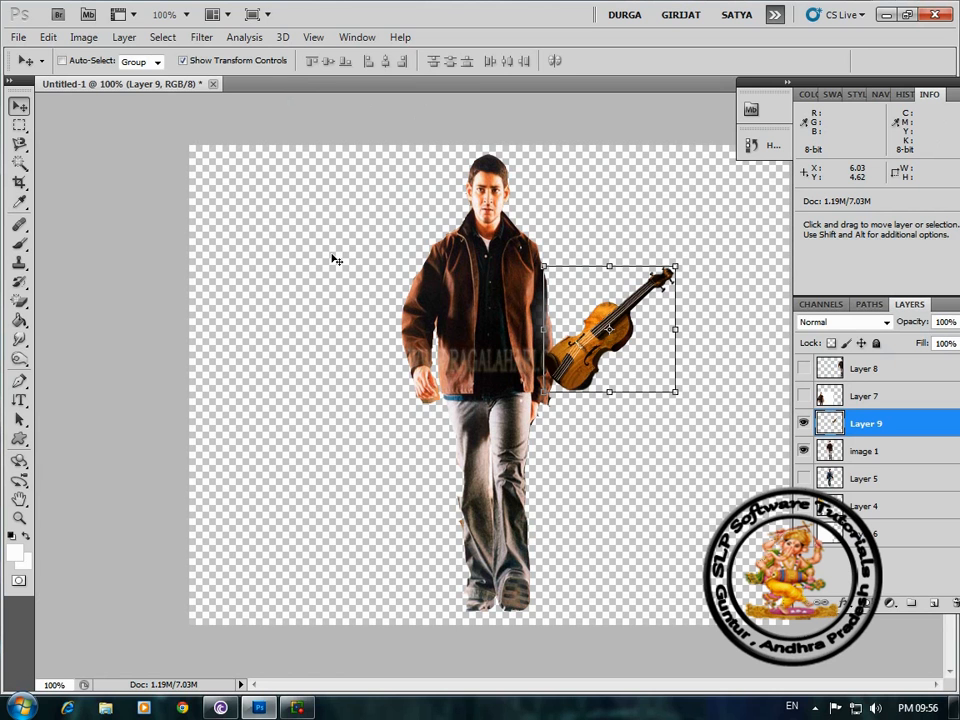
{"action": "left_click_drag", "start_coordinate": [597, 353], "coordinate": [386, 446]}
On the image 1 layer, select the fingers behind the violin's neck with a freehand Lasso outline
{"action": "key", "text": "z"}
{"action": "left_click", "coordinate": [466, 384]}
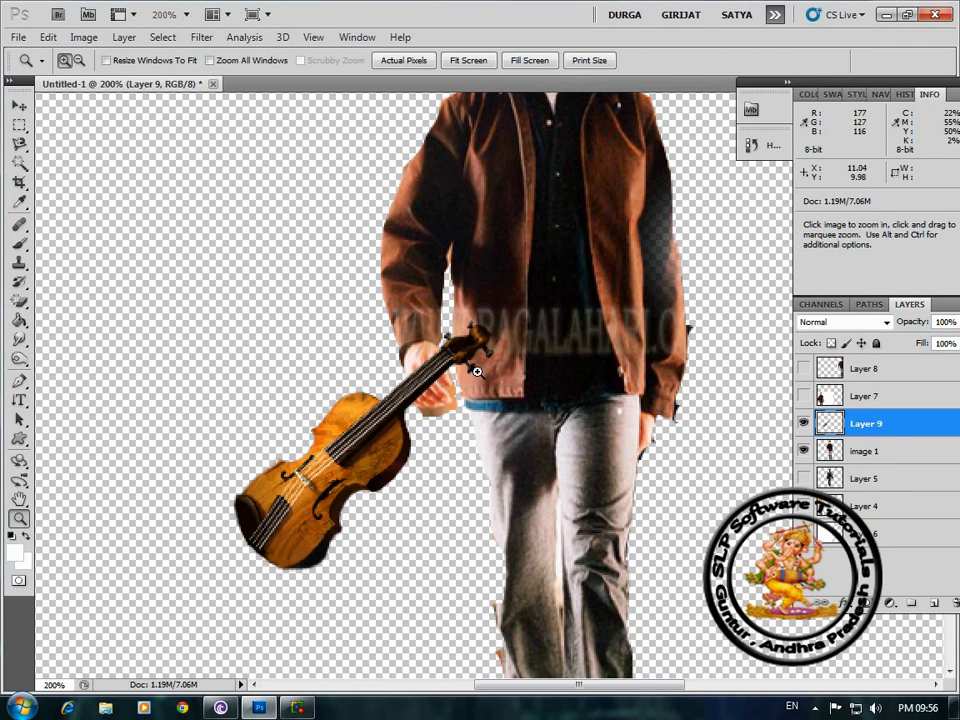
{"action": "left_click", "coordinate": [883, 454]}
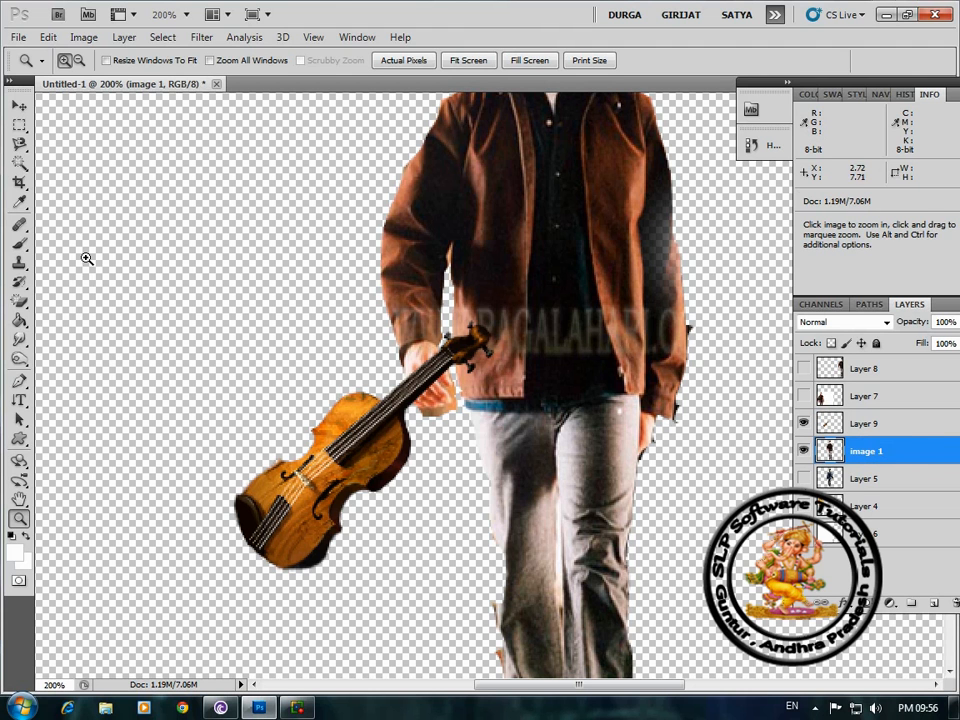
{"action": "left_click", "coordinate": [21, 146]}
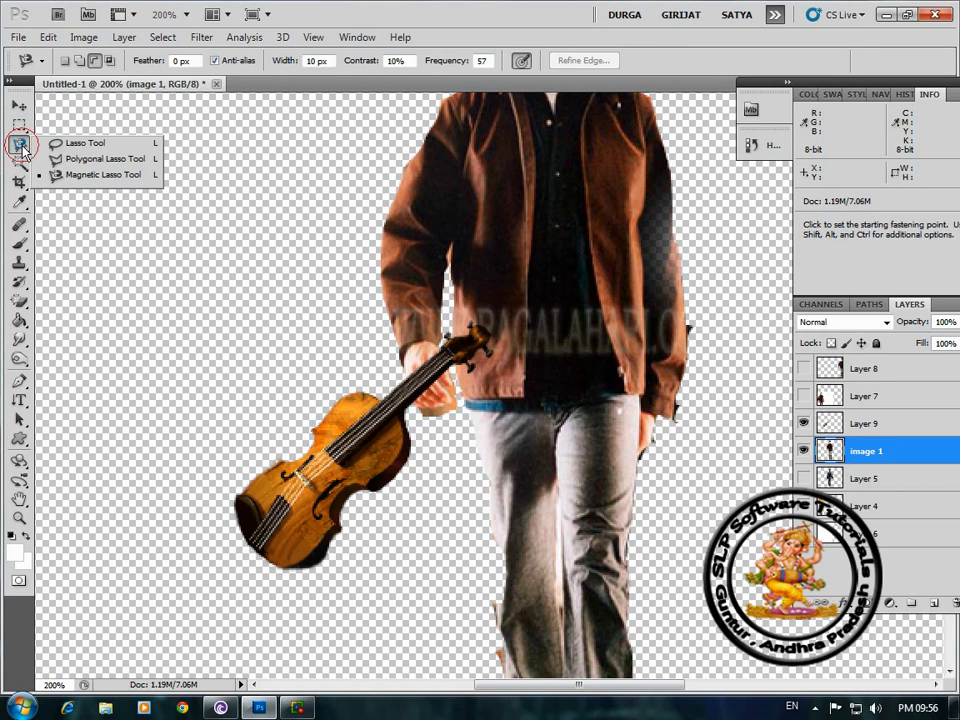
{"action": "left_click", "coordinate": [84, 143]}
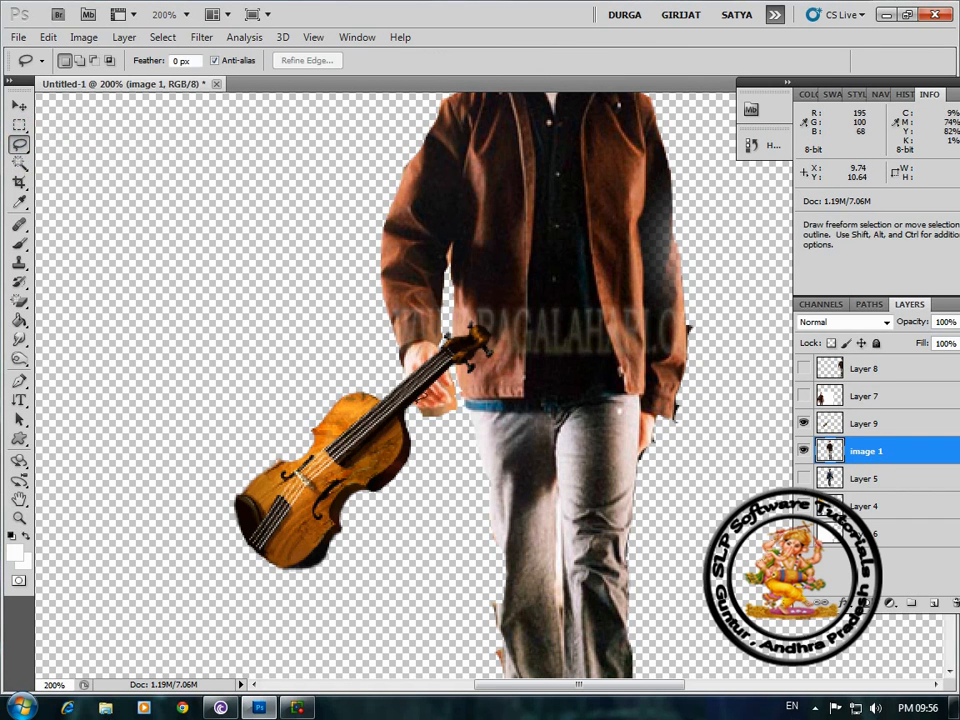
{"action": "mouse_move", "coordinate": [440, 392]}
{"action": "left_mouse_down"}
{"action": "mouse_move", "coordinate": [407, 367]}
{"action": "mouse_move", "coordinate": [436, 346]}
{"action": "mouse_move", "coordinate": [409, 375]}
{"action": "mouse_move", "coordinate": [447, 378]}
{"action": "left_mouse_up"}
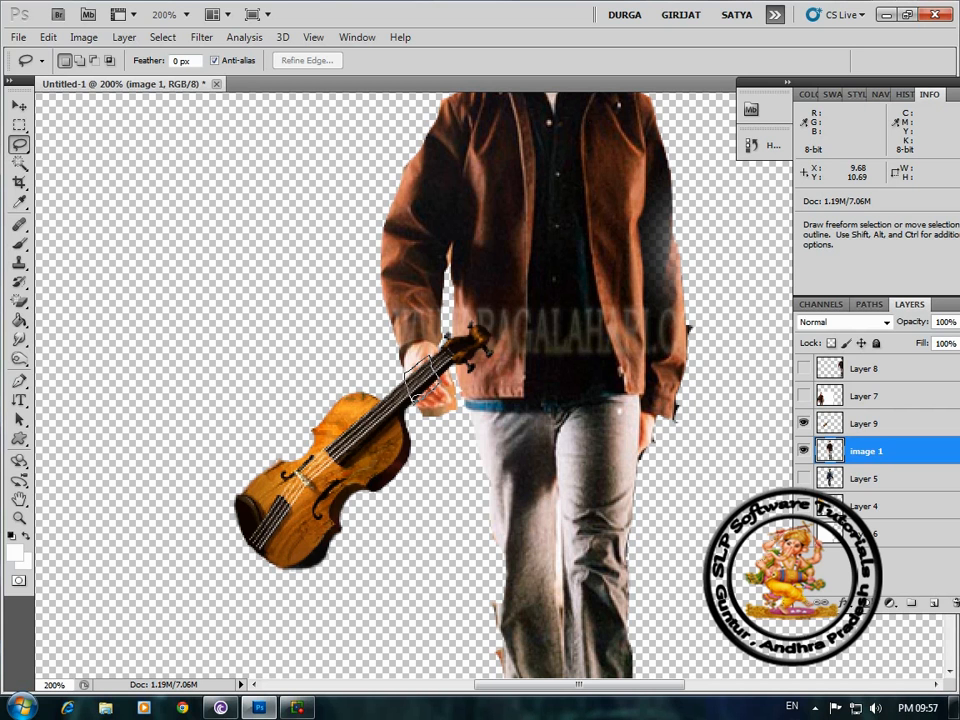
{"action": "left_click_drag", "start_coordinate": [313, 298], "coordinate": [315, 290]}
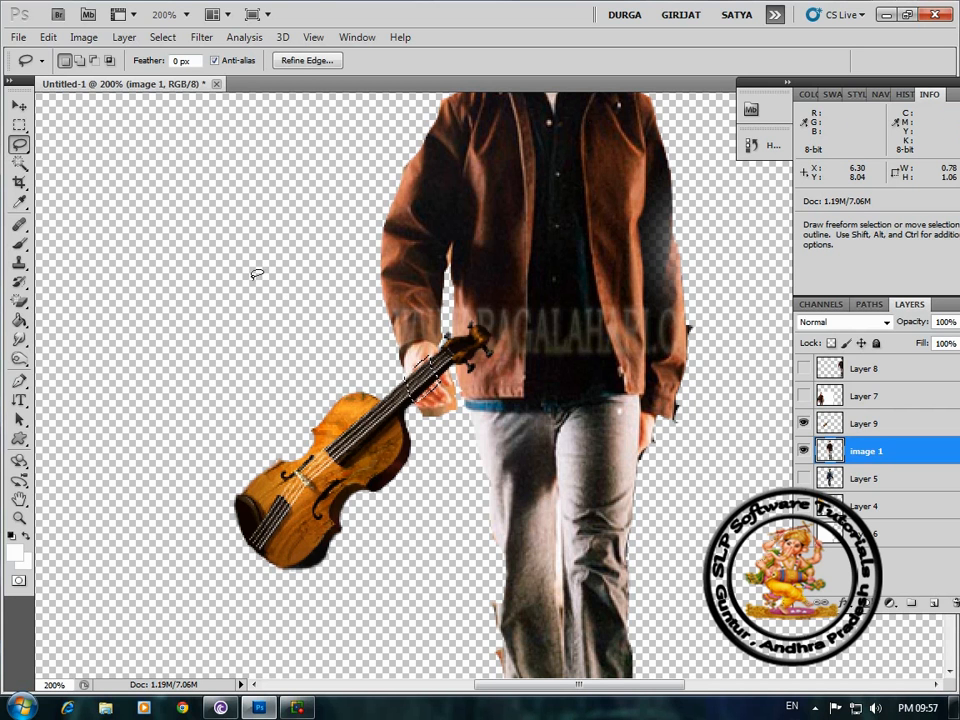
Copy and paste the selected fingers as a new layer, and move the violin's Layer 9 beneath it
{"action": "left_click", "coordinate": [48, 38]}
{"action": "left_click", "coordinate": [75, 147]}
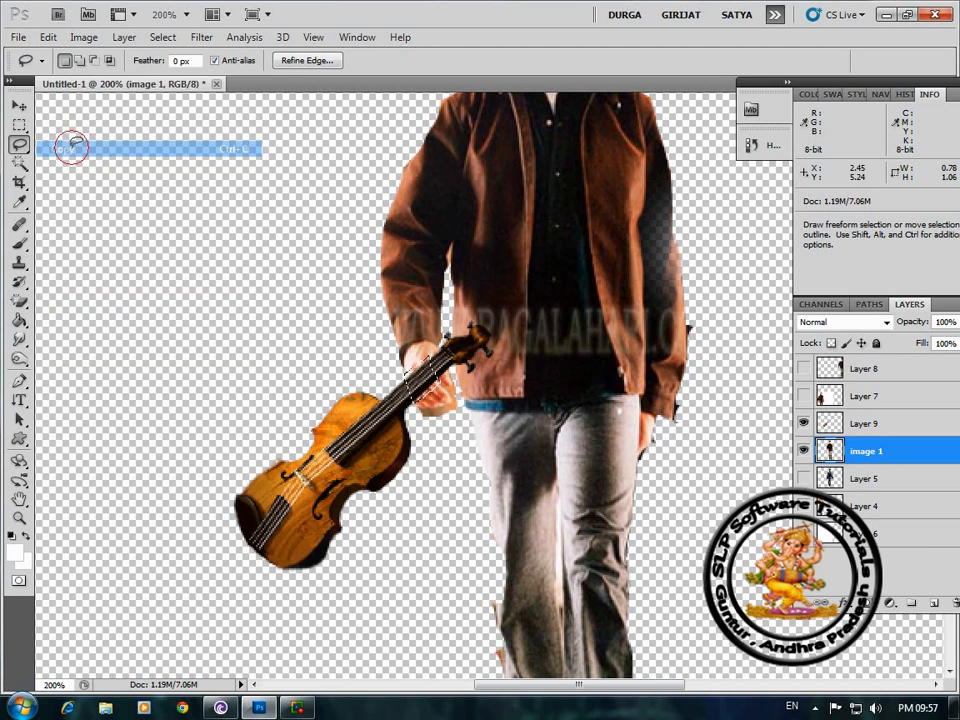
{"action": "left_click", "coordinate": [48, 38]}
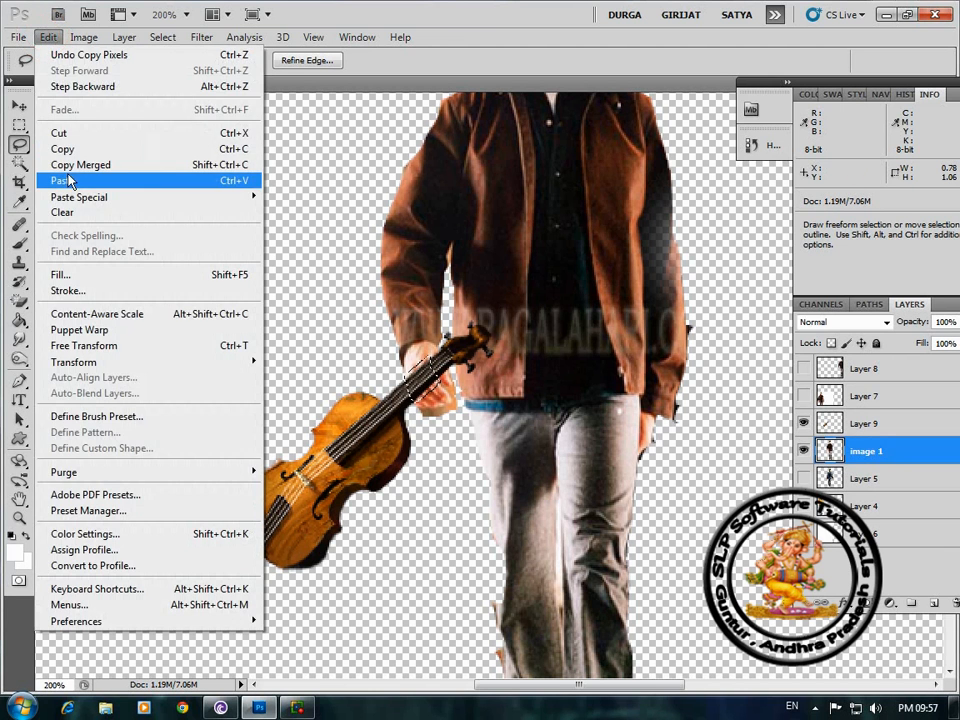
{"action": "left_click", "coordinate": [69, 181]}
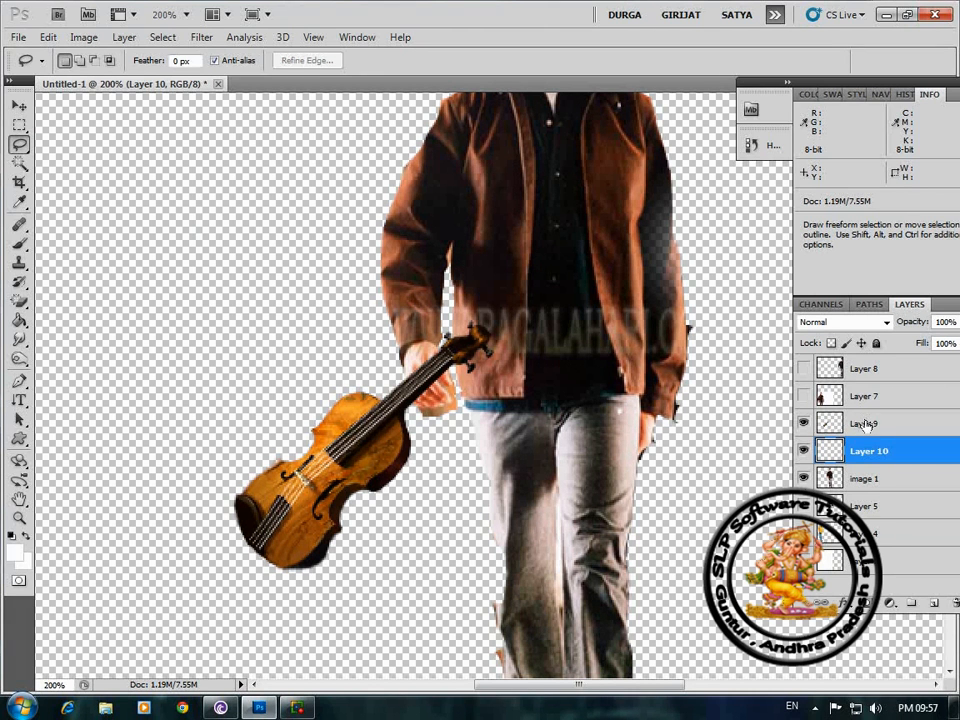
{"action": "left_click_drag", "start_coordinate": [867, 425], "coordinate": [858, 449]}
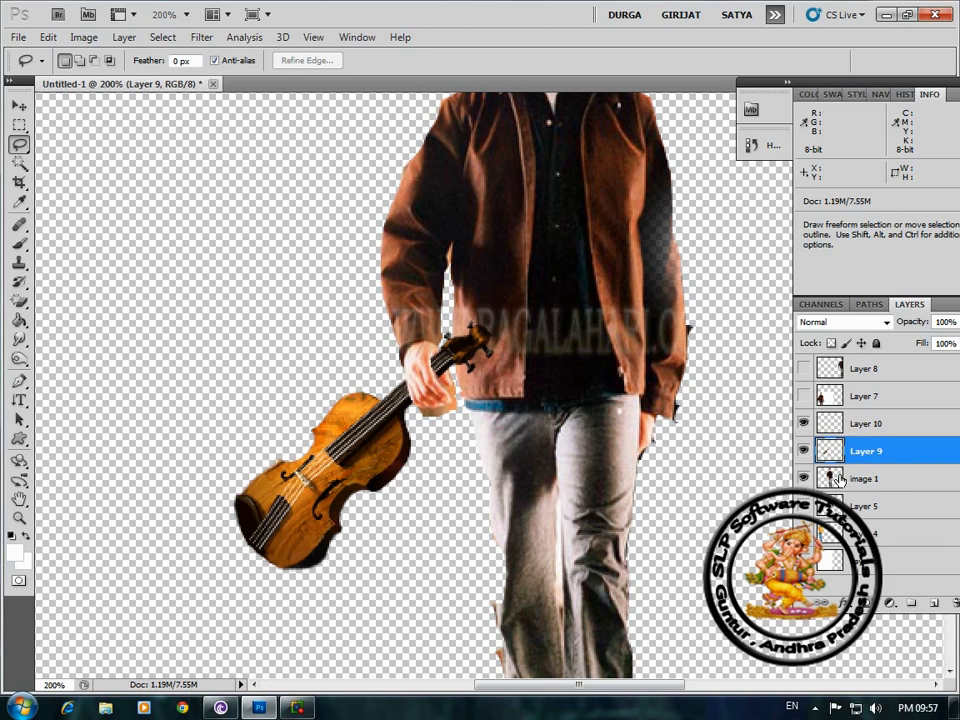
Toggle the visibility of Layer 10, Layer 9 and image 1 to examine how the fingers, violin and figure stack
{"action": "left_click", "coordinate": [804, 425]}
{"action": "left_click", "coordinate": [804, 424]}
{"action": "left_click", "coordinate": [804, 452]}
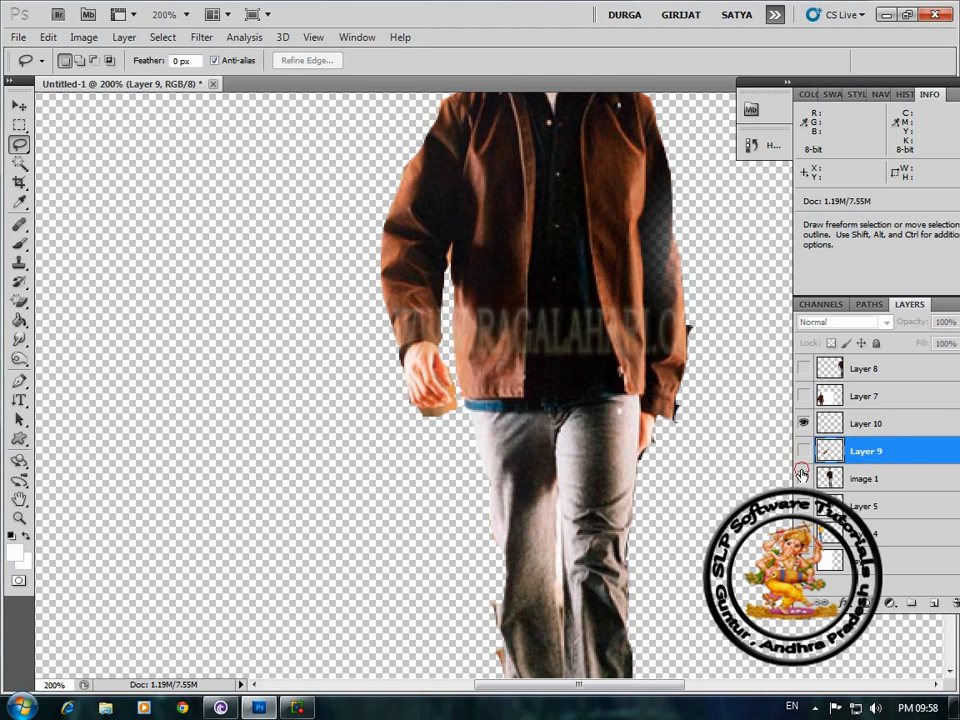
{"action": "left_click", "coordinate": [805, 479]}
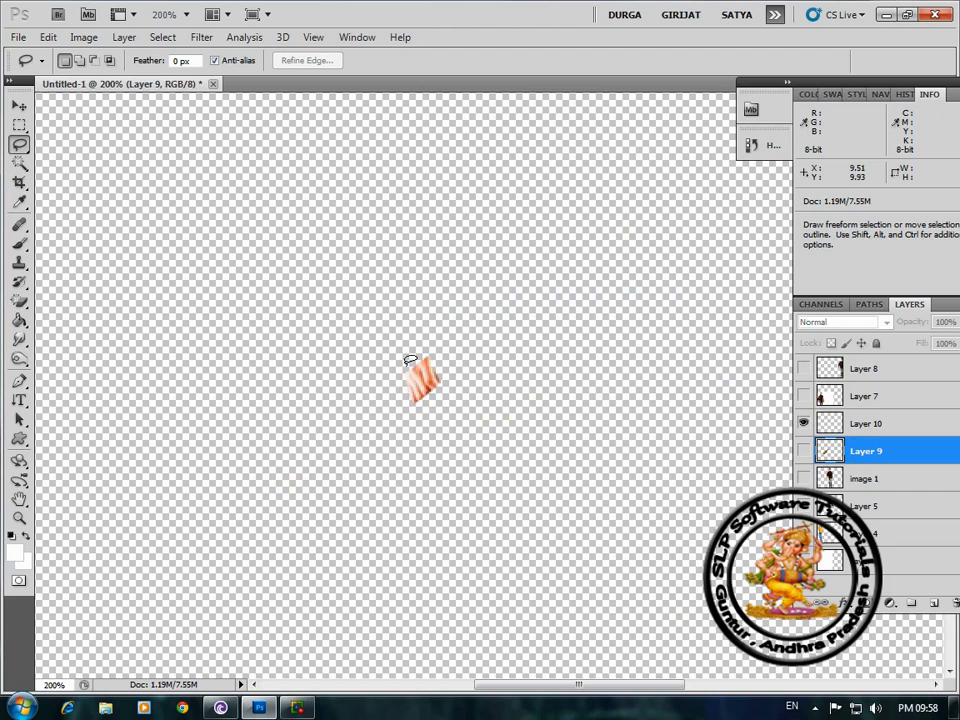
{"action": "left_click", "coordinate": [803, 481]}
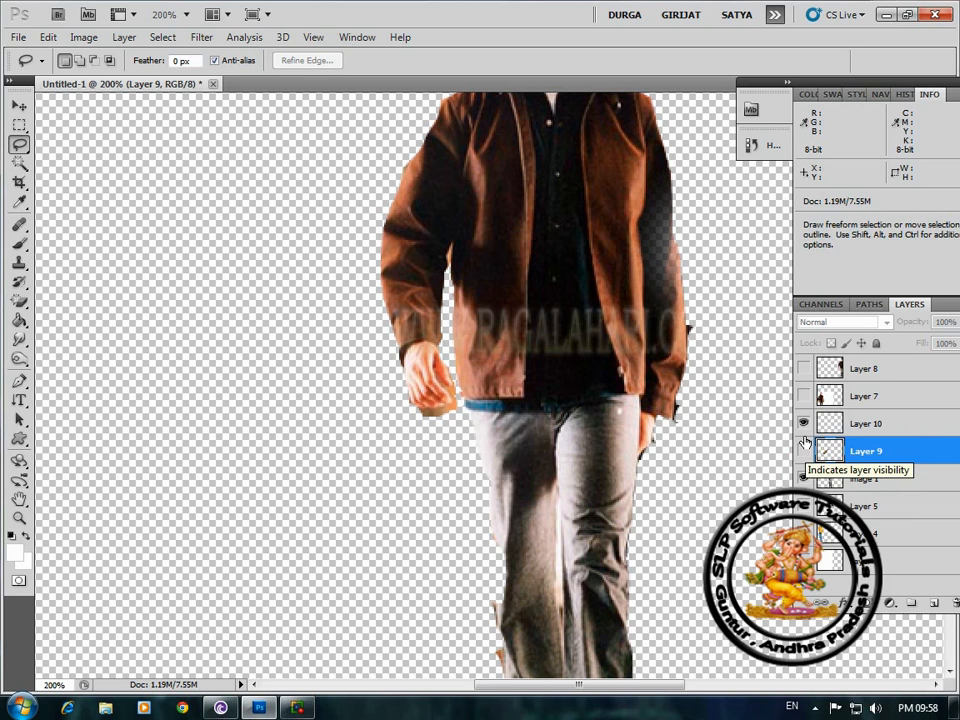
{"action": "left_click", "coordinate": [802, 425]}
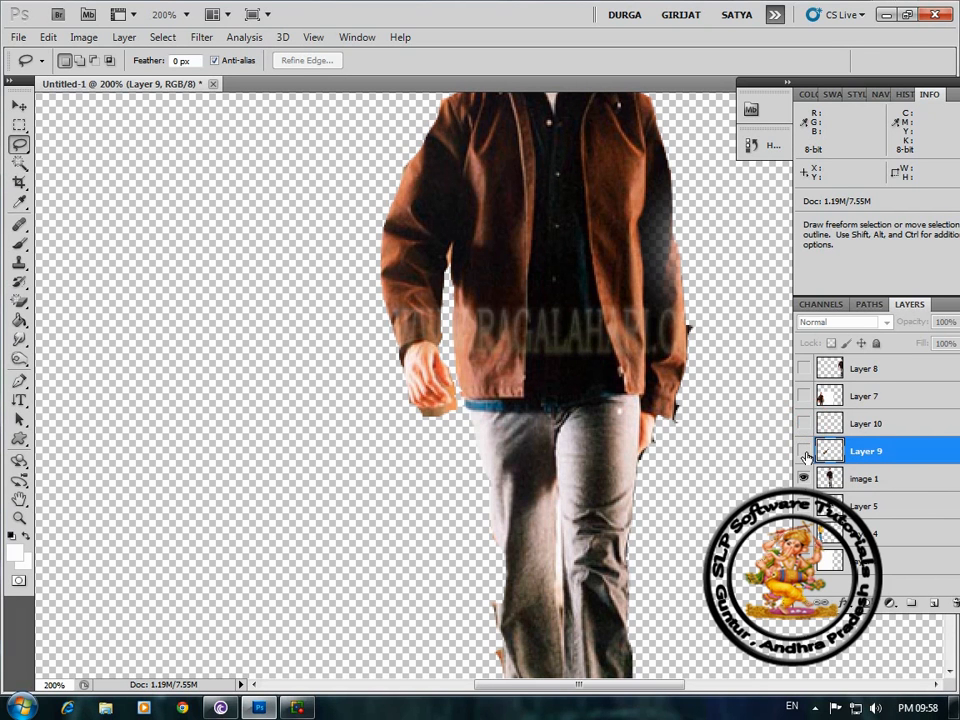
{"action": "left_click", "coordinate": [804, 452]}
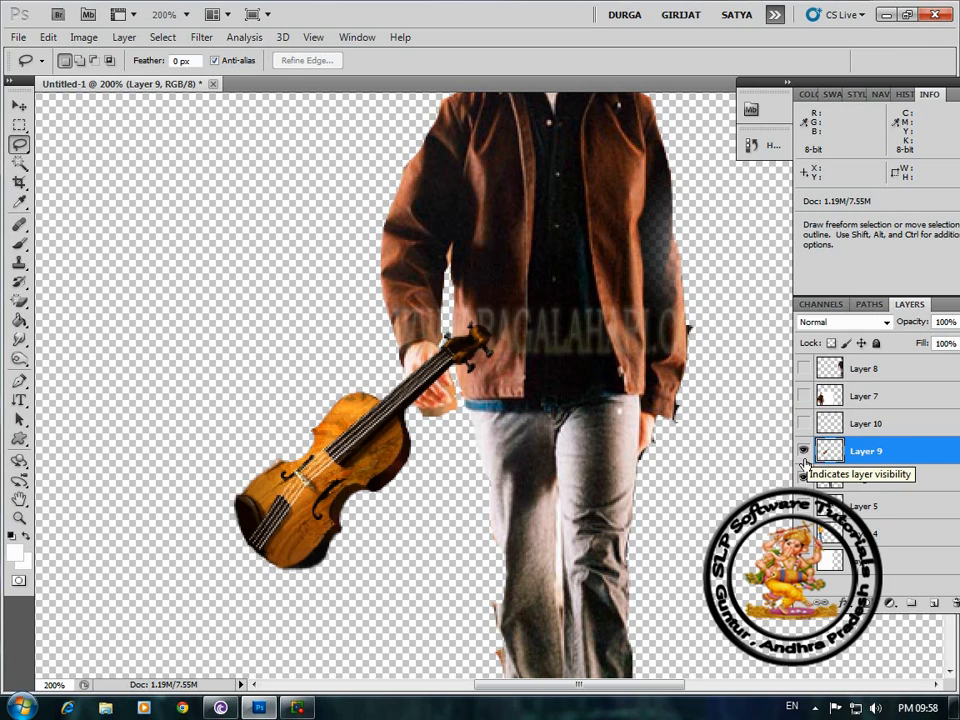